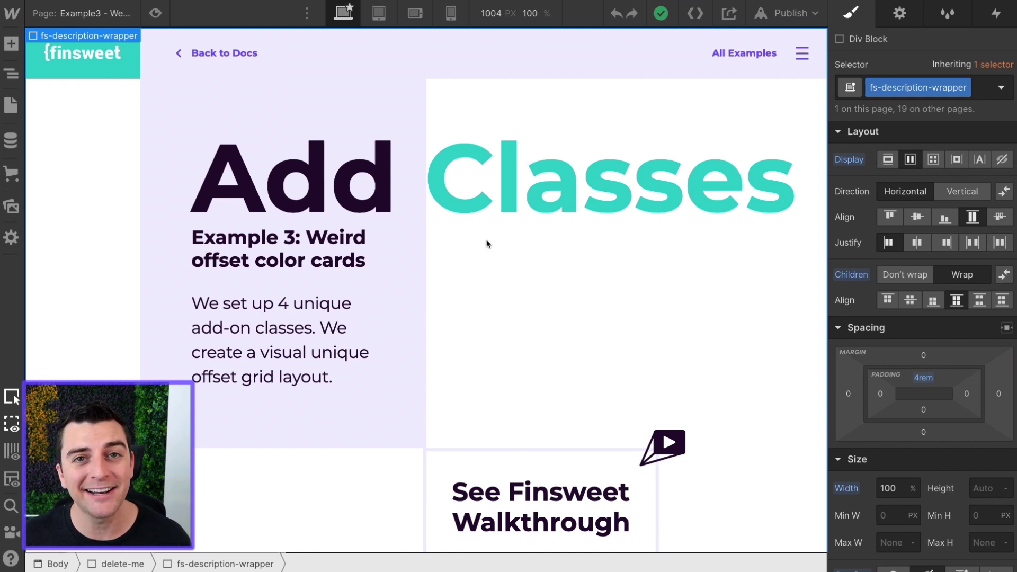
scroll(487, 244, "down", 2)
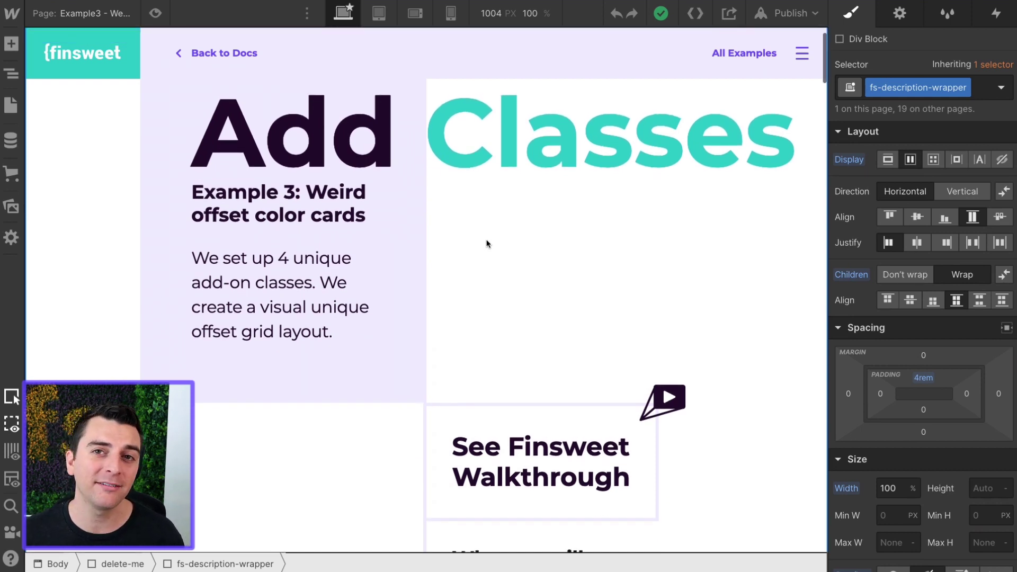
scroll(487, 244, "down", 10)
scroll(486, 244, "down", 3)
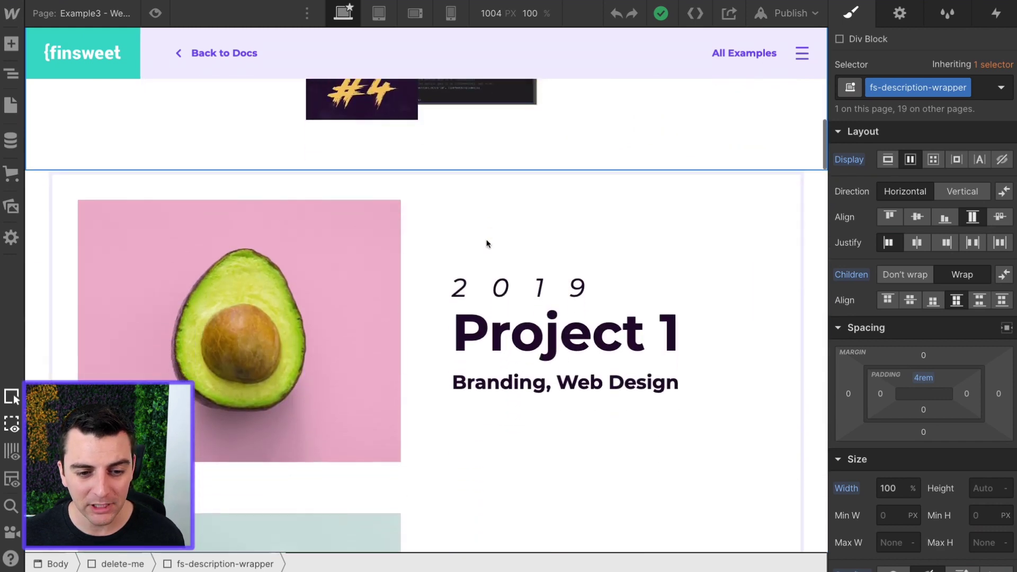
Step: Select the Project 1 collection item card on the offset color cards page
left_click(471, 225)
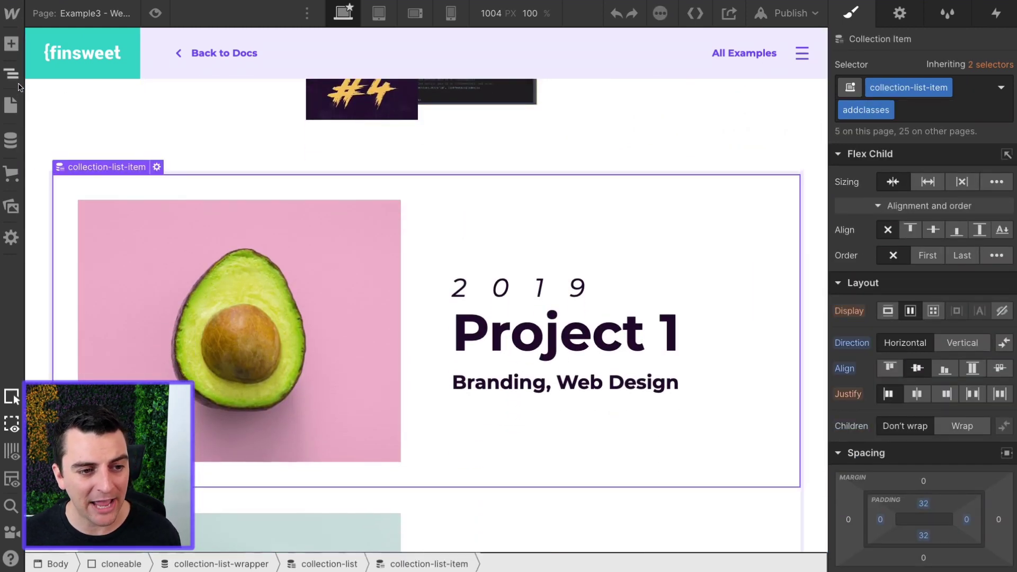
scroll(370, 183, "down", 3)
scroll(370, 185, "down", 6)
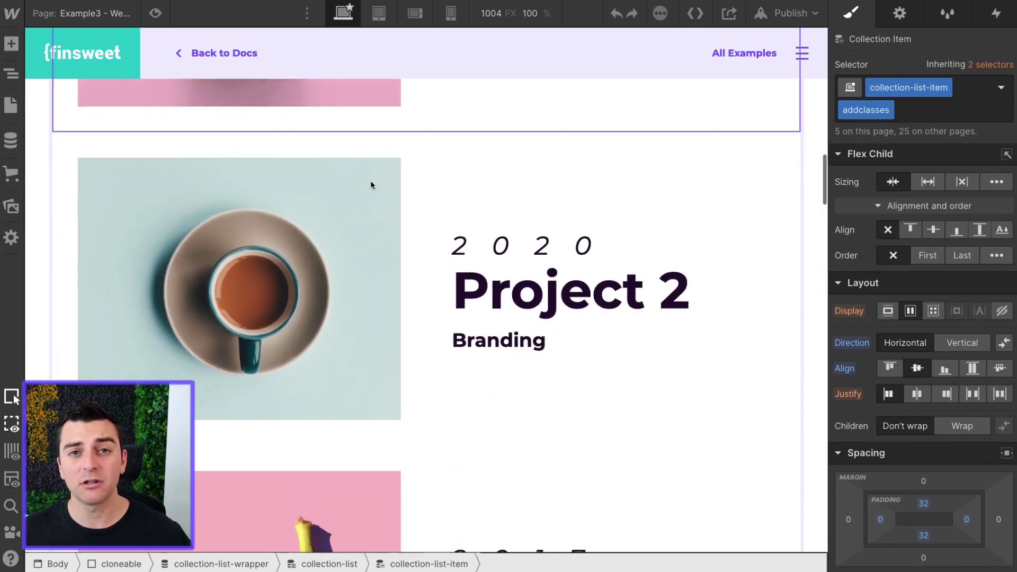
scroll(370, 184, "down", 1)
scroll(370, 185, "down", 3)
scroll(370, 184, "down", 6)
scroll(371, 185, "down", 9)
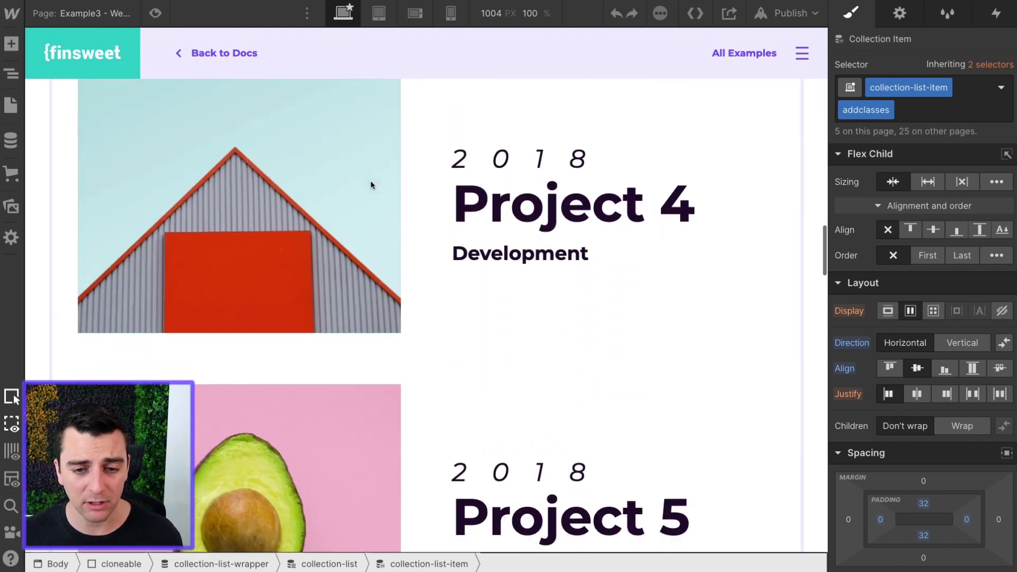
scroll(370, 185, "down", 8)
scroll(370, 184, "down", 9)
scroll(370, 184, "down", 9)
scroll(370, 184, "down", 8)
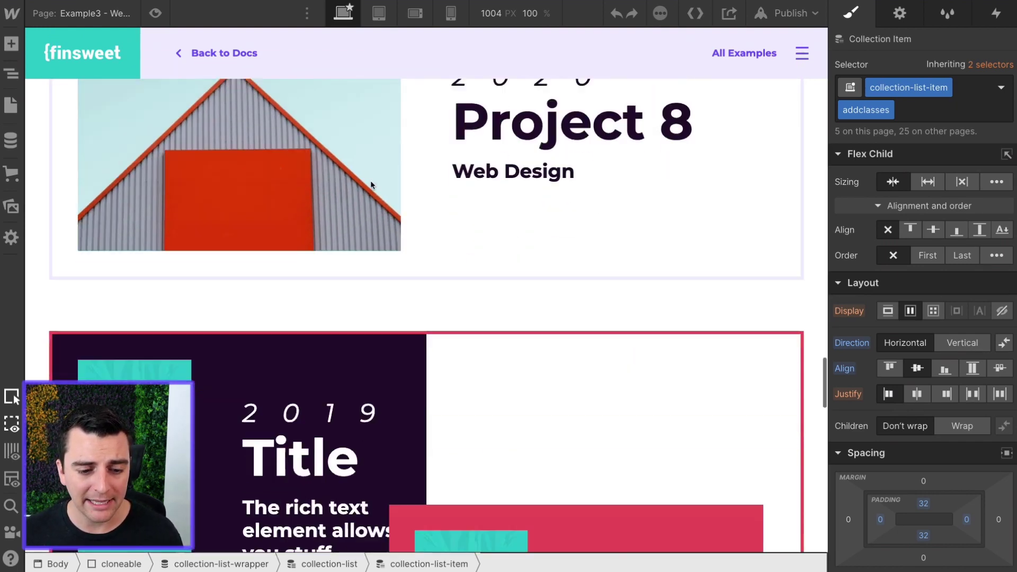
scroll(370, 185, "down", 3)
scroll(371, 185, "down", 8)
scroll(370, 185, "down", 3)
scroll(370, 184, "down", 10)
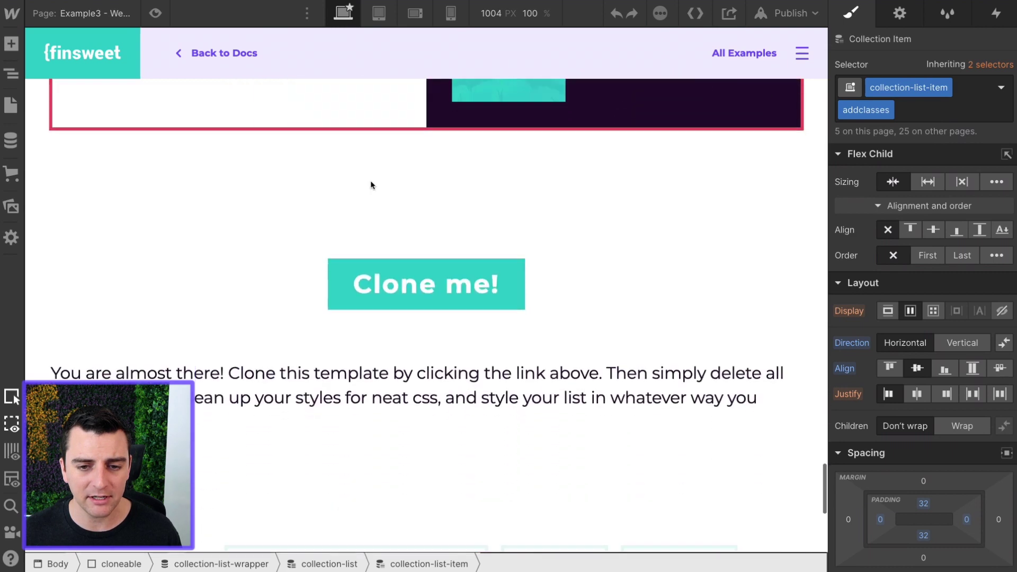
scroll(370, 184, "up", 5)
scroll(370, 185, "up", 4)
scroll(370, 184, "up", 1)
scroll(371, 184, "down", 5)
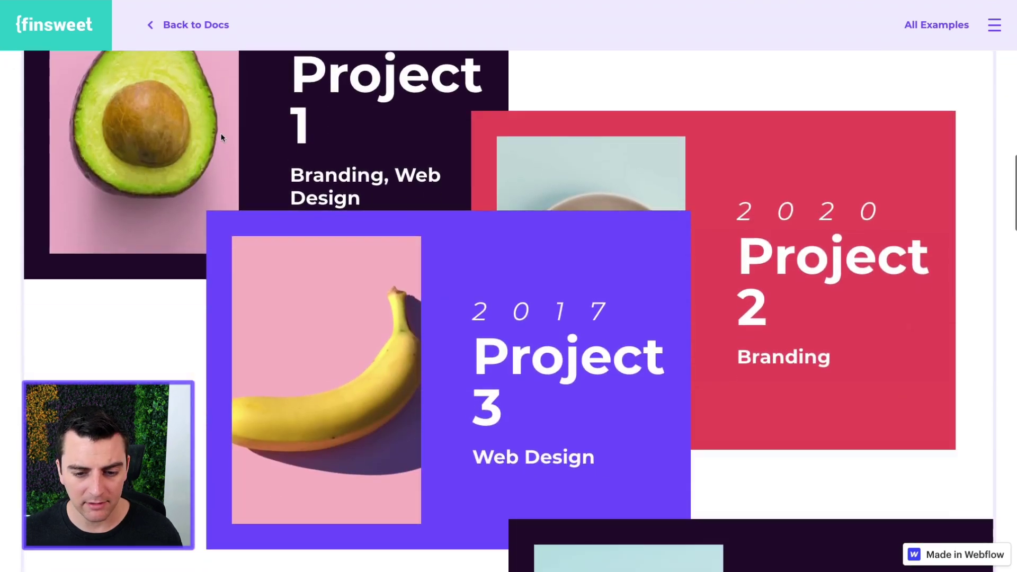
scroll(222, 138, "down", 2)
scroll(222, 137, "down", 3)
scroll(222, 138, "down", 3)
scroll(222, 138, "down", 3)
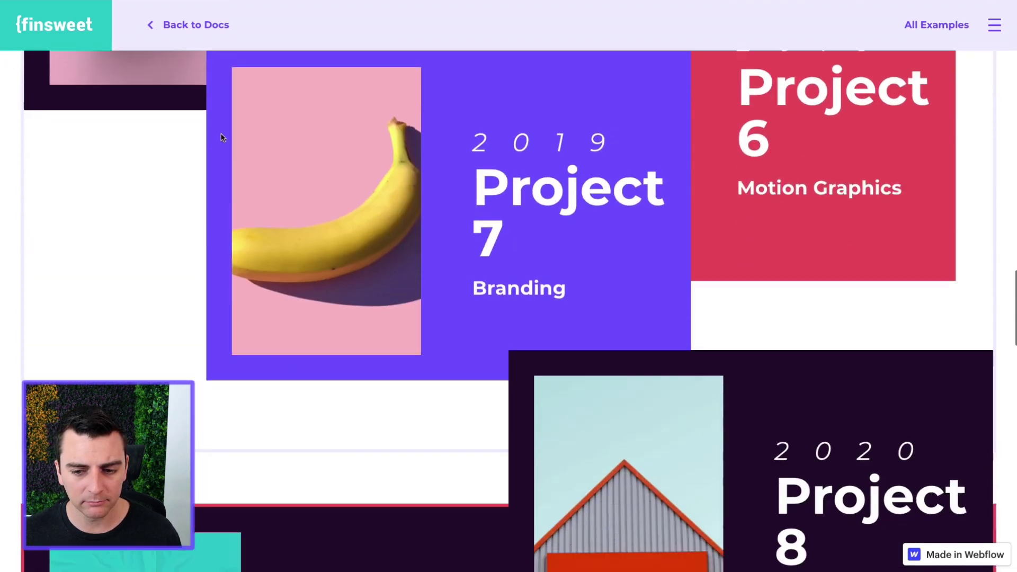
scroll(222, 137, "down", 3)
scroll(222, 137, "down", 2)
scroll(221, 138, "down", 3)
scroll(222, 137, "up", 3)
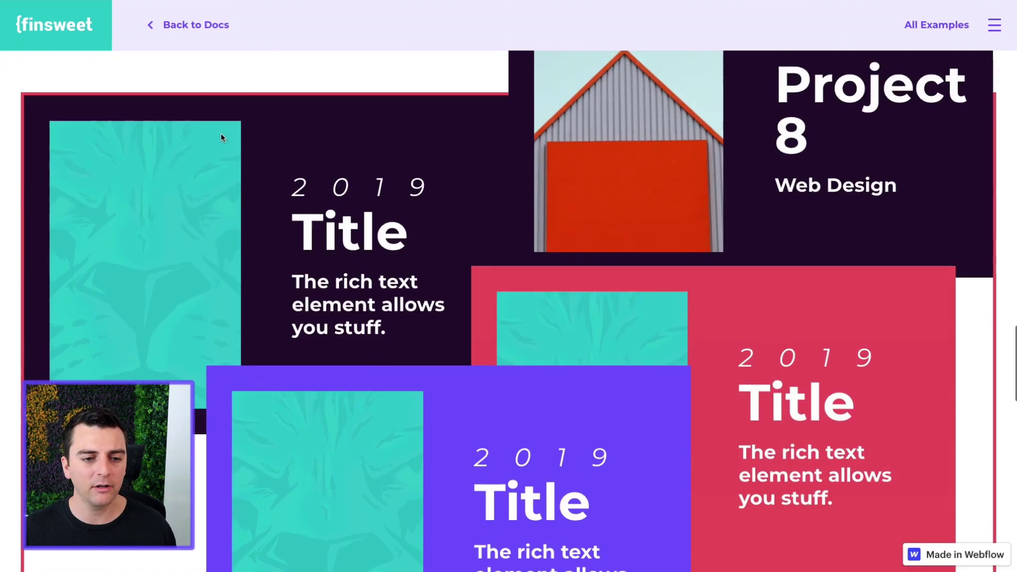
scroll(221, 138, "up", 2)
scroll(286, 246, "up", 3)
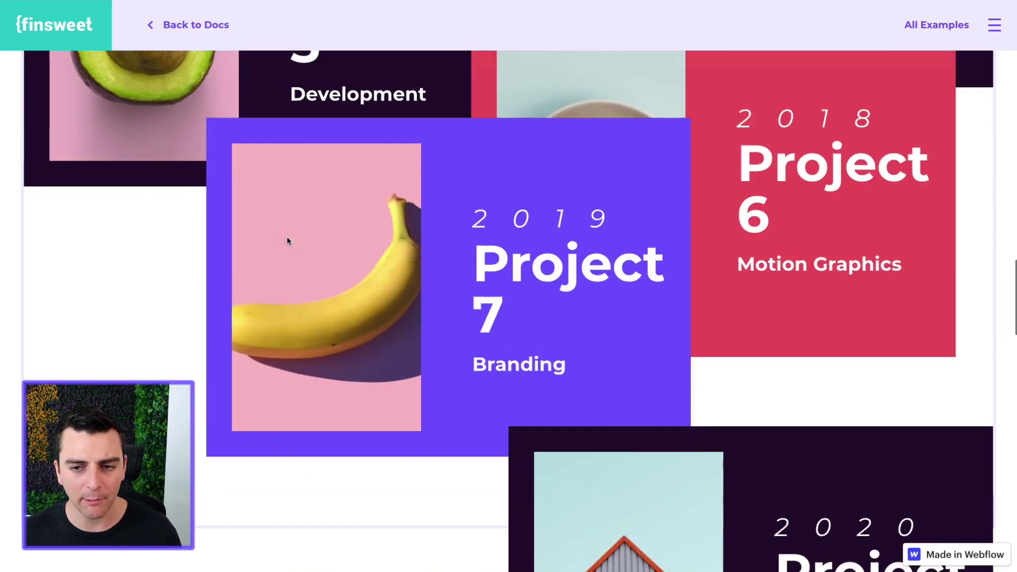
scroll(287, 239, "up", 2)
scroll(262, 243, "up", 2)
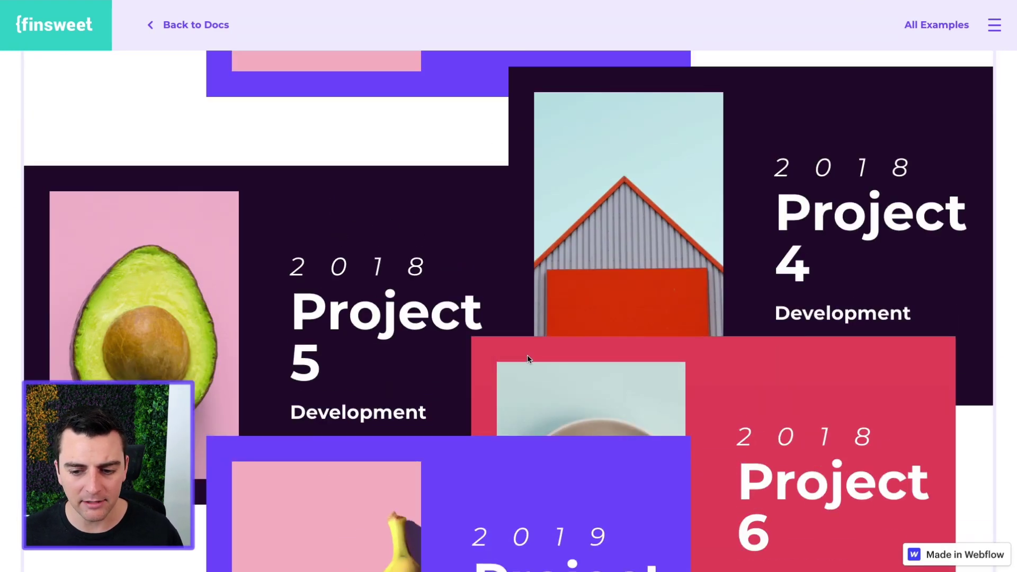
scroll(529, 356, "up", 2)
scroll(527, 356, "up", 1)
scroll(527, 357, "up", 3)
scroll(526, 358, "up", 2)
scroll(526, 357, "up", 1)
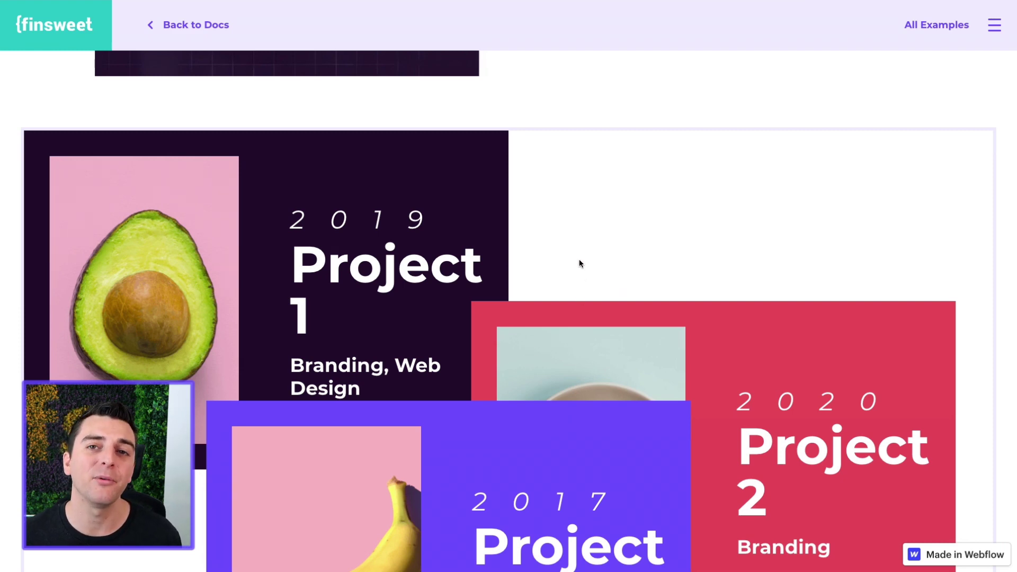
scroll(579, 260, "up", 1)
scroll(579, 260, "up", 5)
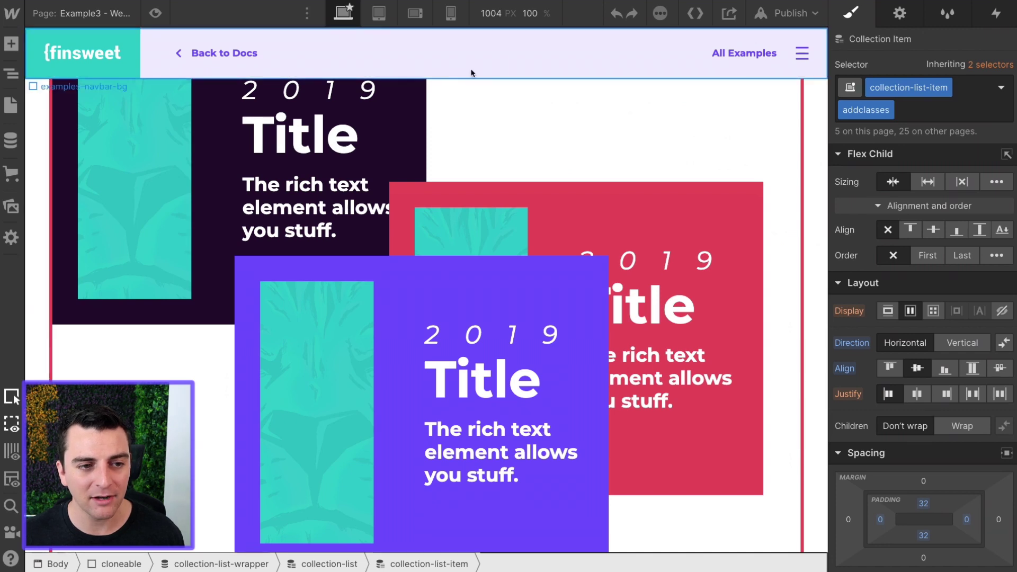
scroll(437, 171, "down", 5)
scroll(437, 171, "down", 3)
scroll(437, 171, "down", 3)
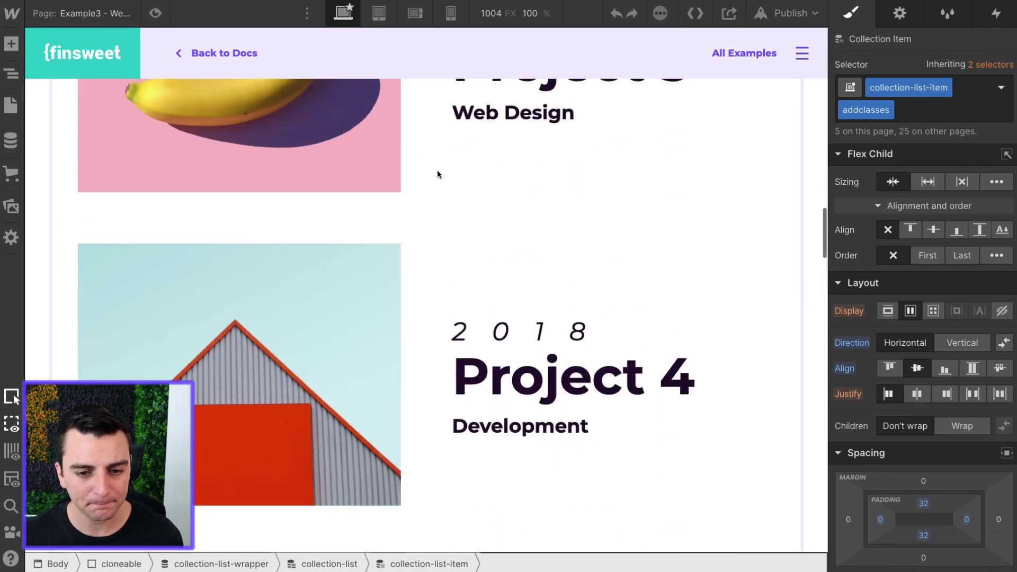
scroll(437, 174, "up", 1)
scroll(437, 174, "down", 5)
Step: Inspect the dark, crimson and purple Title cards' offset0–offset2 add-on classes
left_click(389, 201)
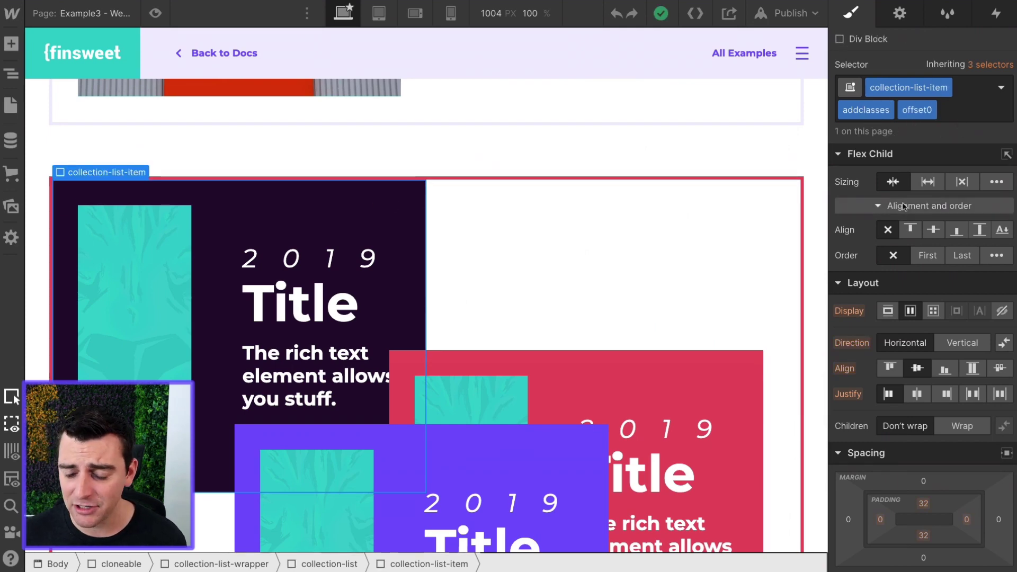
scroll(903, 206, "down", 3)
scroll(903, 207, "down", 3)
scroll(904, 205, "down", 3)
scroll(897, 222, "down", 3)
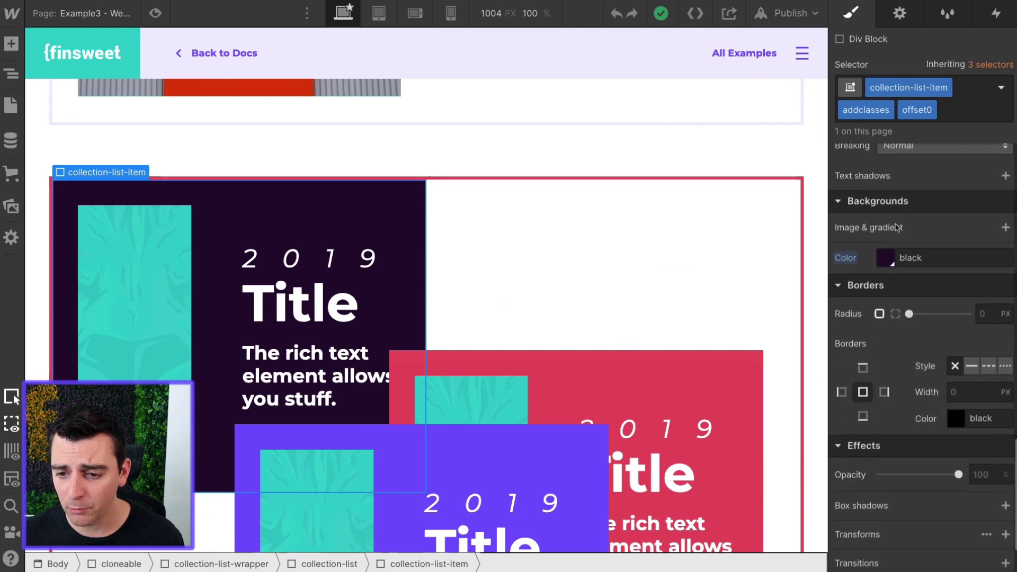
scroll(923, 241, "up", 10)
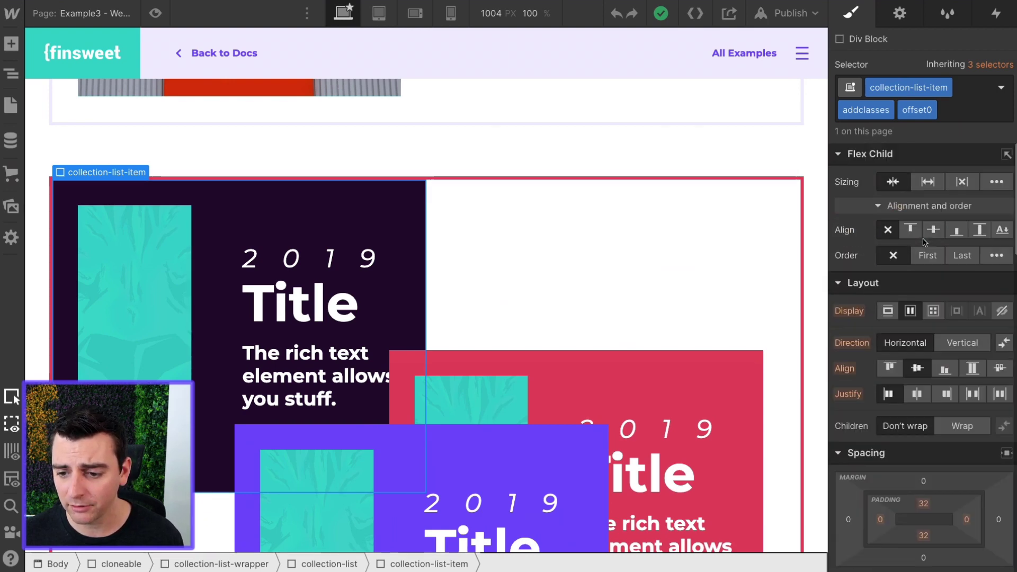
left_click(564, 357)
scroll(855, 490, "down", 3)
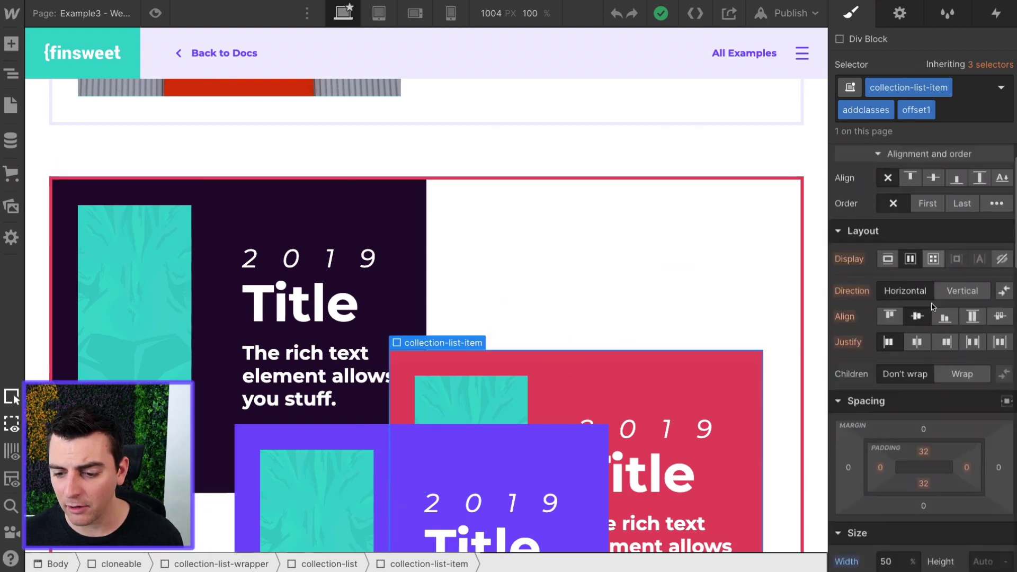
scroll(855, 489, "down", 3)
scroll(854, 490, "down", 3)
scroll(855, 490, "up", 3)
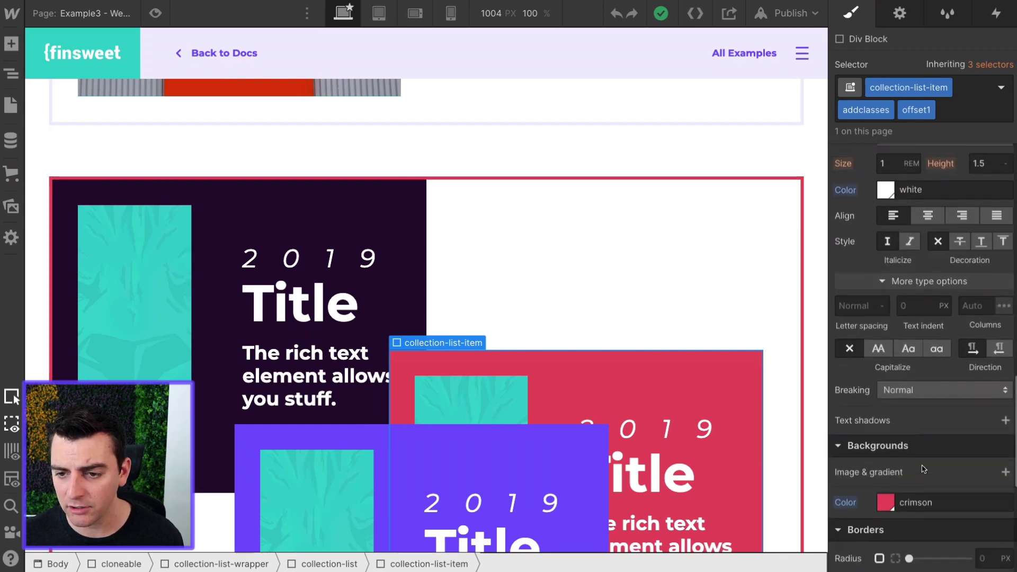
scroll(855, 489, "up", 3)
scroll(709, 407, "down", 3)
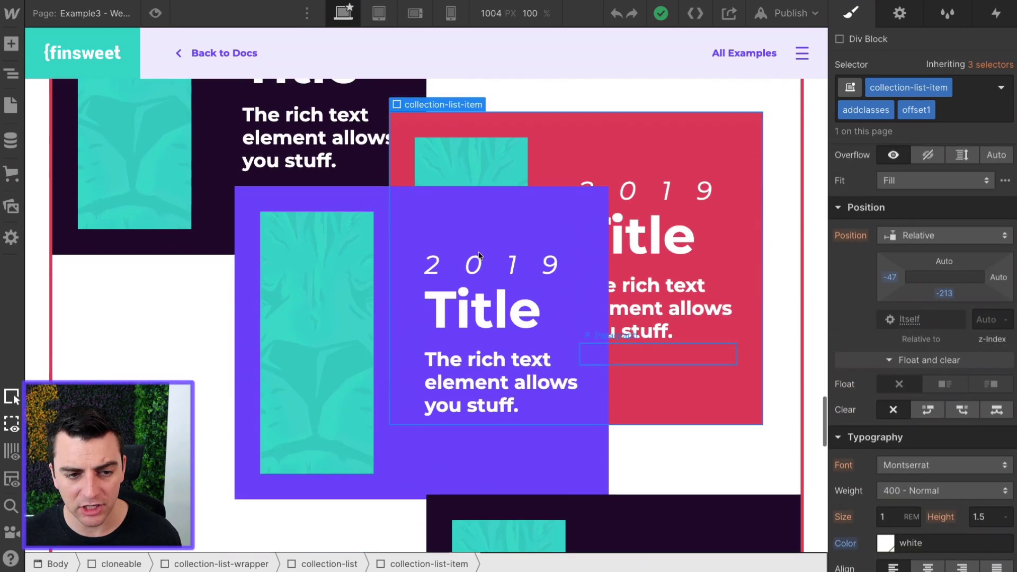
left_click(311, 195)
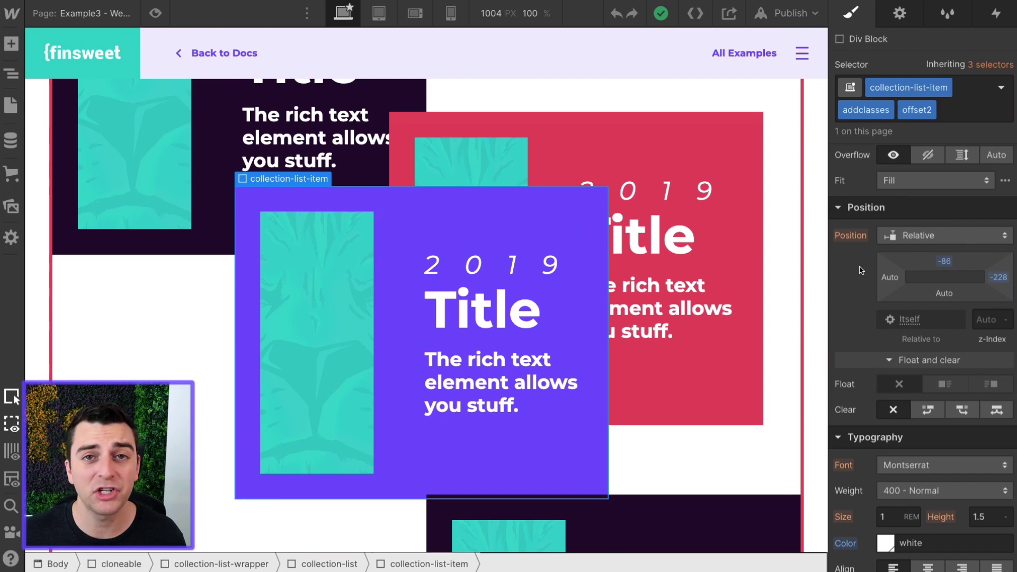
scroll(973, 263, "down", 5)
scroll(990, 245, "down", 3)
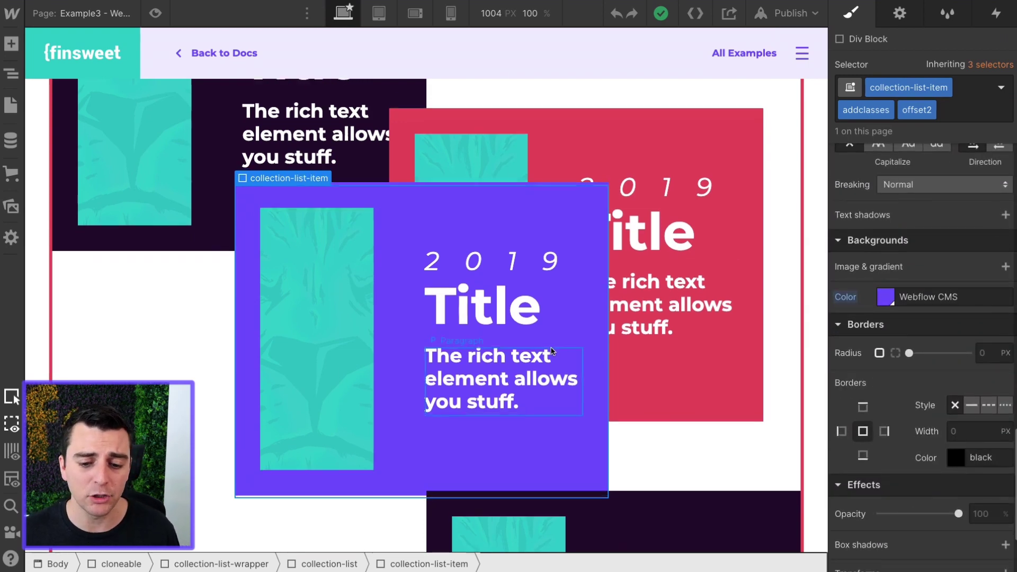
scroll(673, 266, "down", 3)
Step: Give the lower dark card the offset3 class, then recheck offset1, offset2 and offset3
left_click(644, 291)
type("t3")
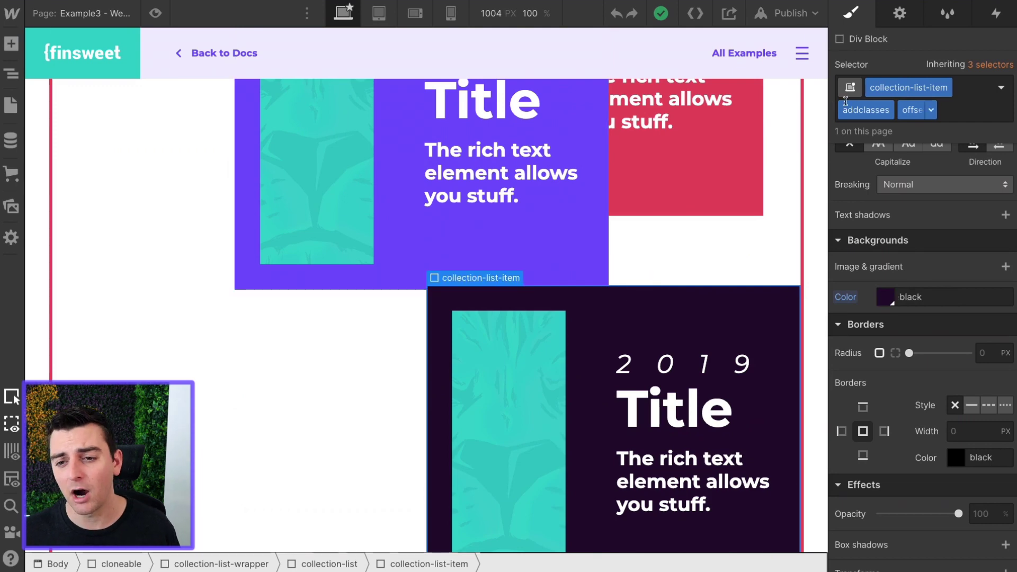
key("Return")
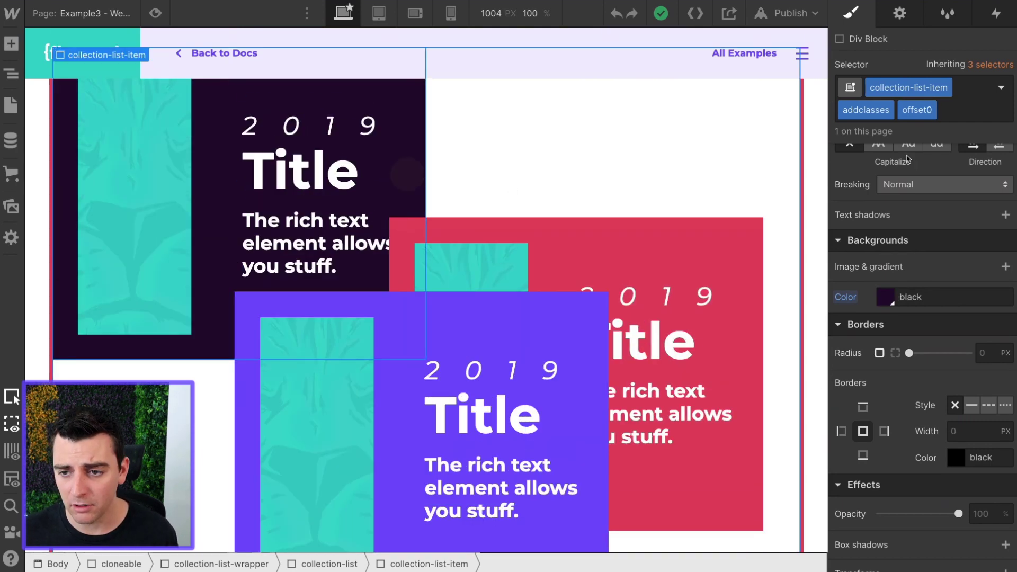
left_click(646, 232)
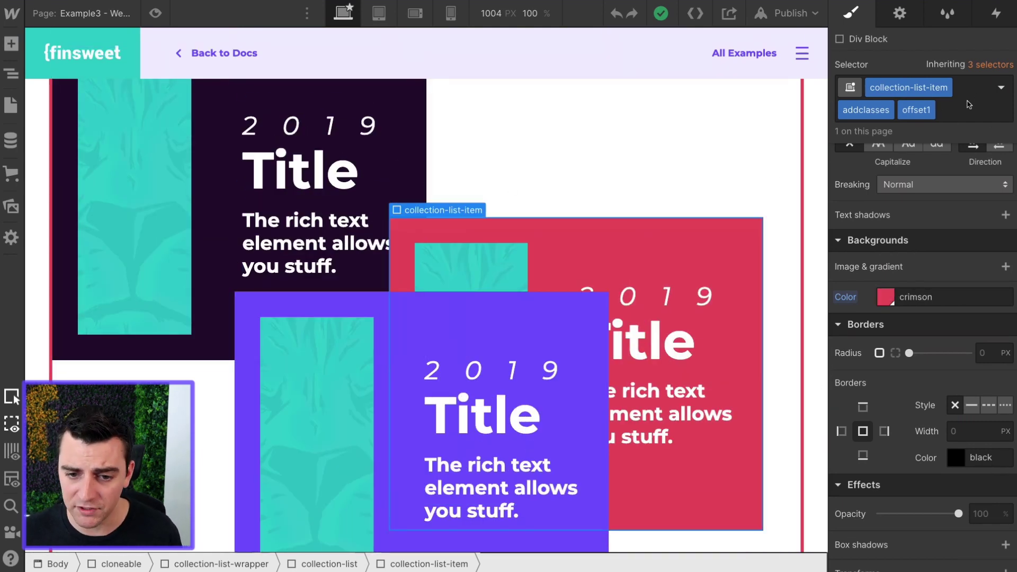
left_click(439, 308)
scroll(621, 449, "down", 5)
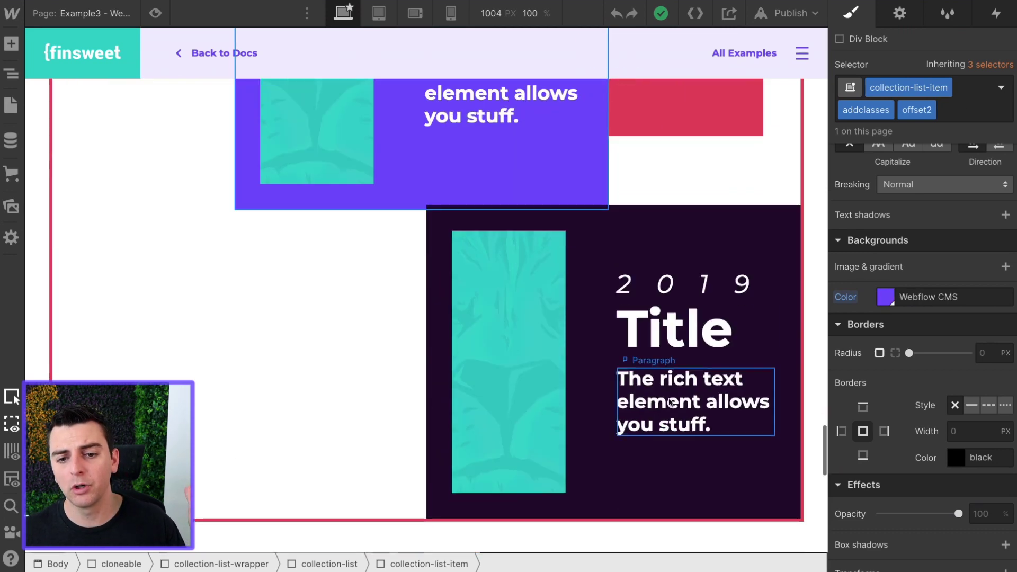
left_click(709, 219)
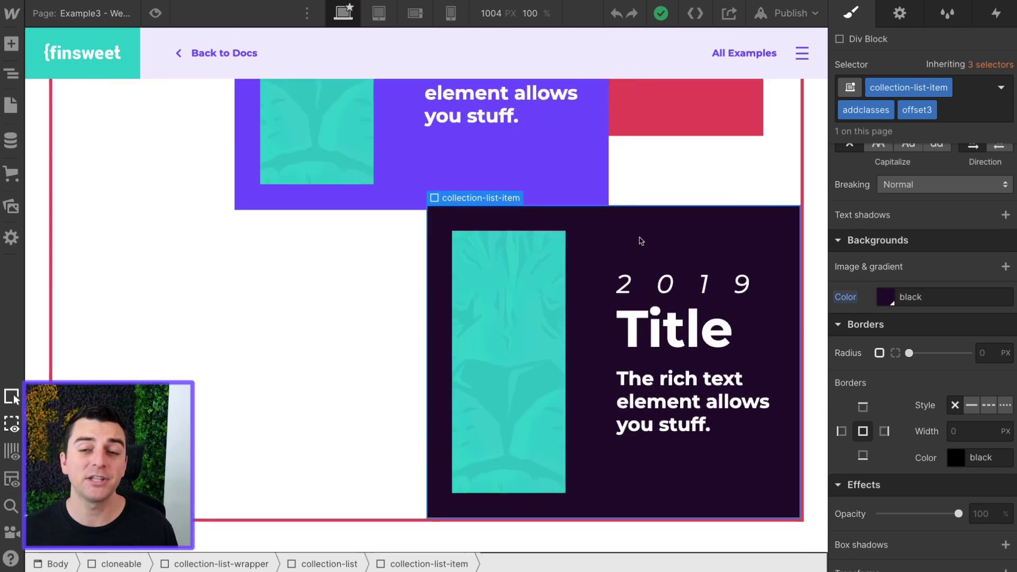
scroll(640, 240, "up", 2)
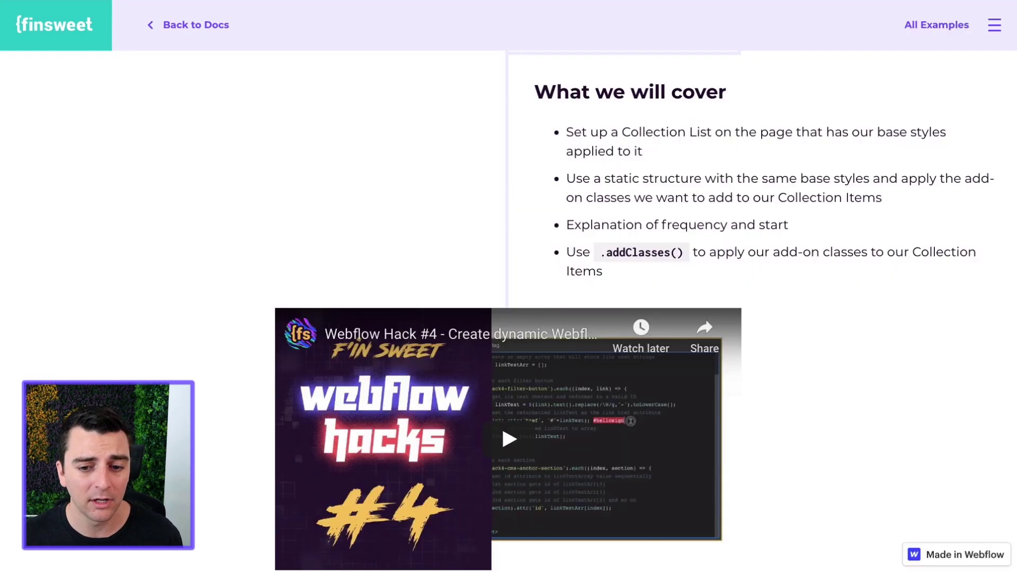
scroll(372, 268, "down", 7)
scroll(372, 268, "down", 5)
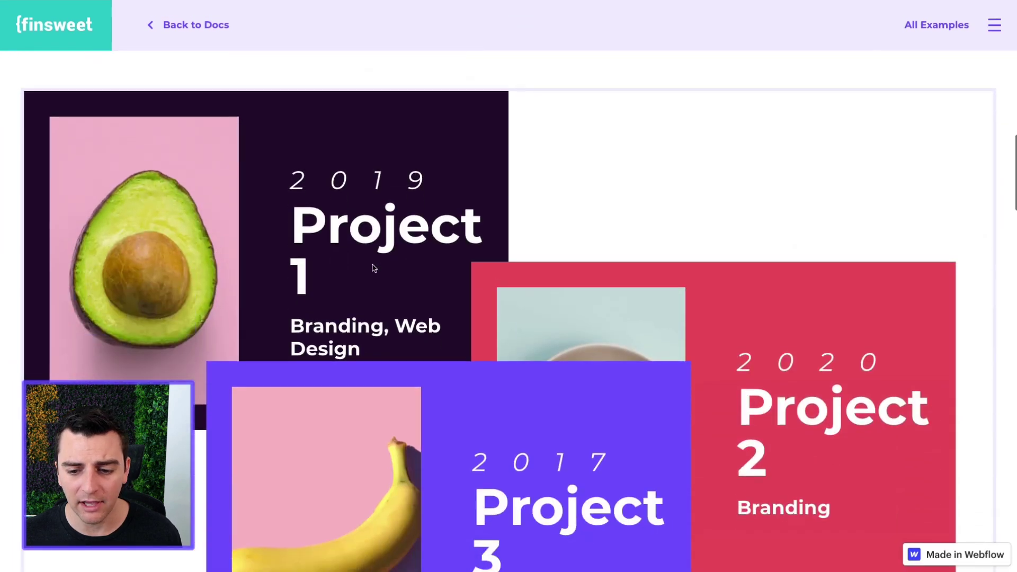
scroll(372, 268, "down", 3)
scroll(372, 268, "down", 2)
scroll(409, 264, "down", 2)
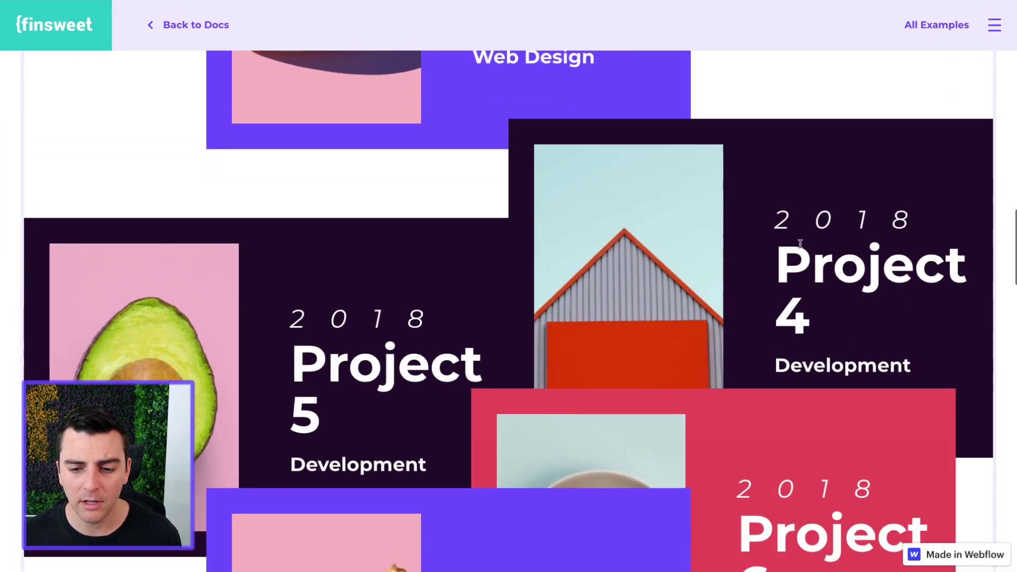
scroll(563, 219, "down", 1)
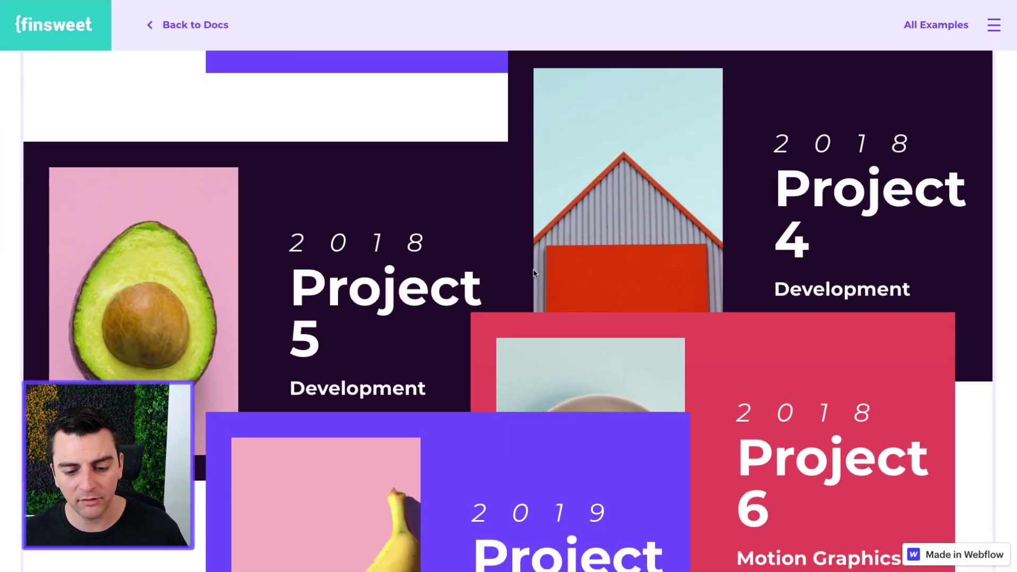
scroll(523, 316, "down", 3)
scroll(523, 316, "down", 1)
scroll(513, 375, "down", 2)
scroll(681, 457, "up", 3)
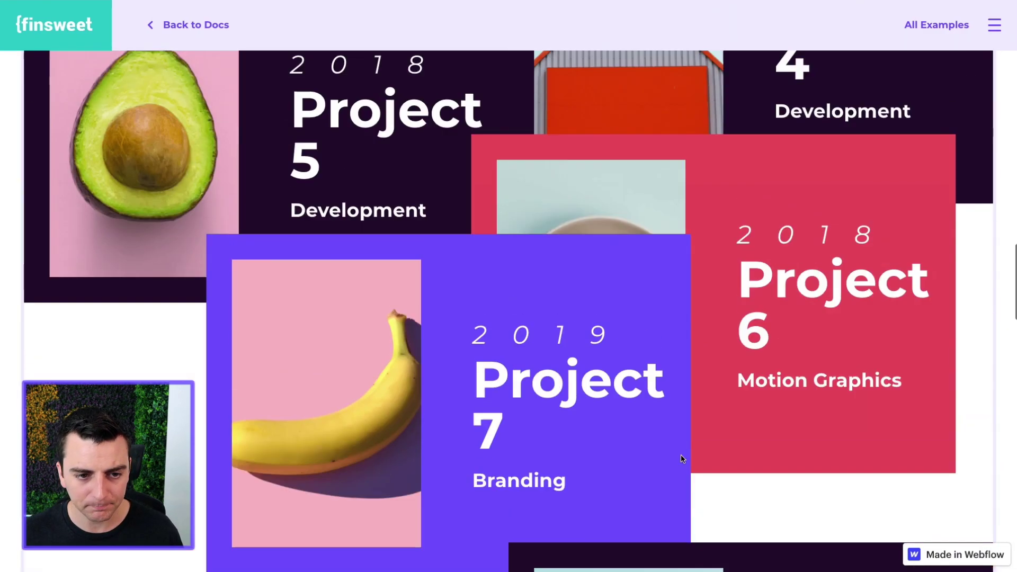
scroll(681, 454, "up", 5)
scroll(681, 454, "up", 3)
scroll(352, 182, "down", 3)
scroll(352, 183, "down", 2)
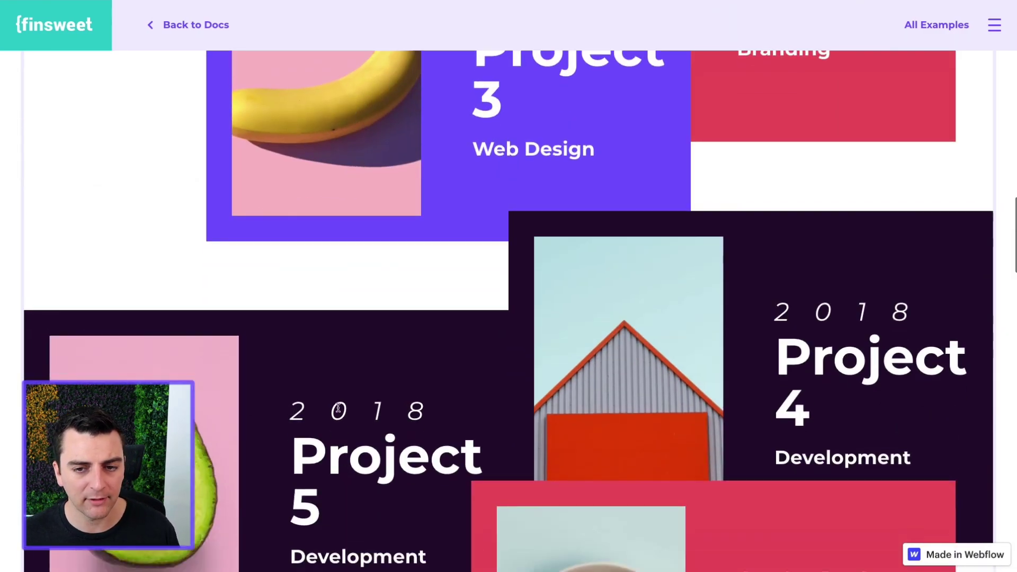
scroll(352, 408, "up", 3)
scroll(893, 244, "down", 5)
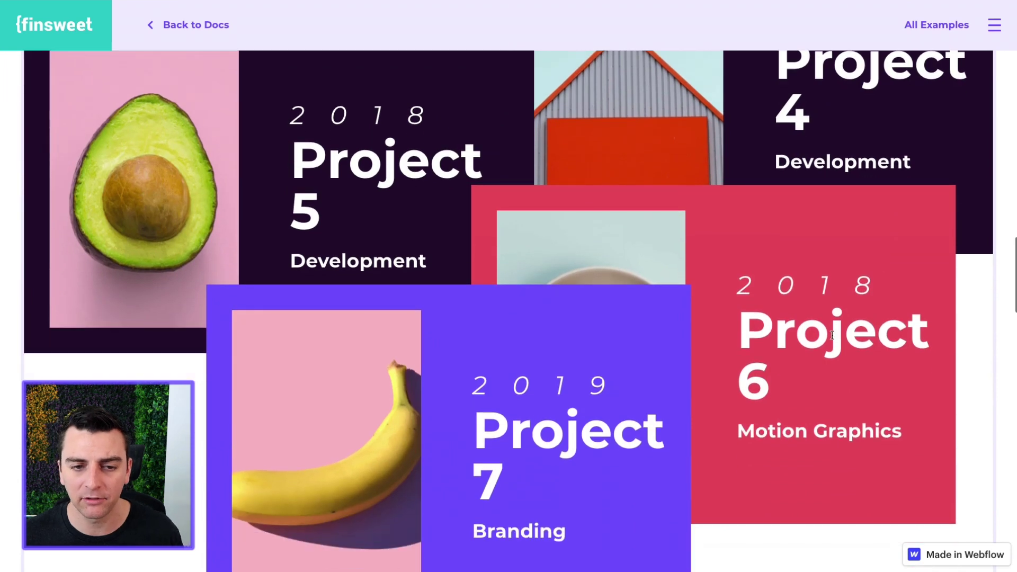
scroll(832, 335, "up", 1)
scroll(500, 252, "up", 5)
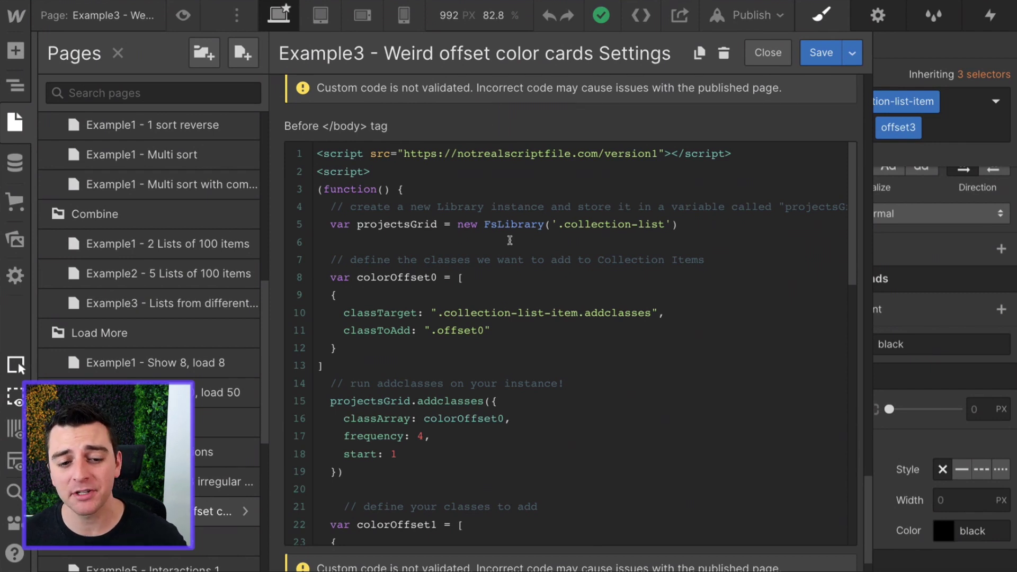
scroll(510, 240, "down", 1)
scroll(509, 240, "down", 1)
scroll(509, 240, "down", 2)
scroll(509, 241, "down", 1)
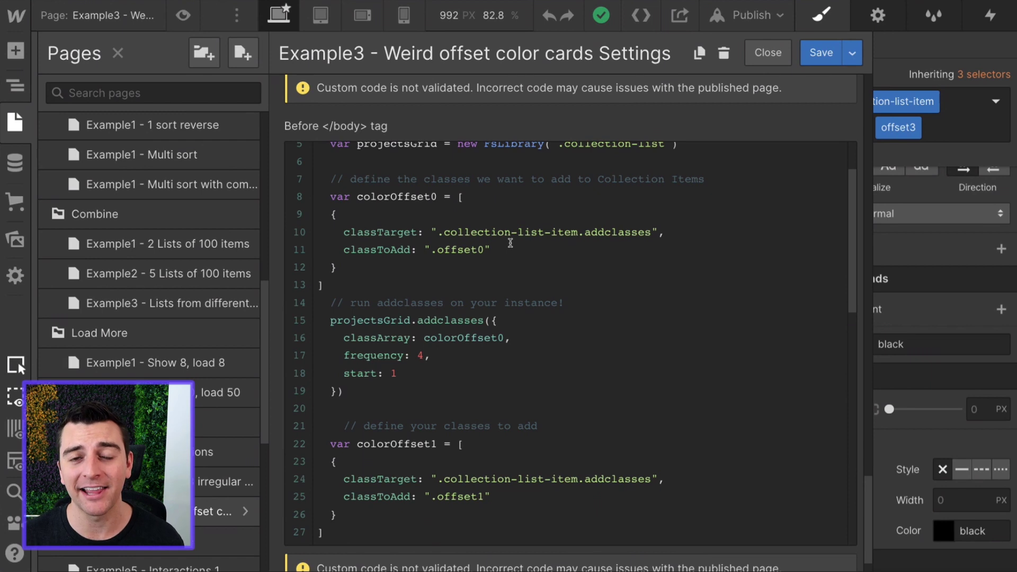
scroll(509, 242, "up", 5)
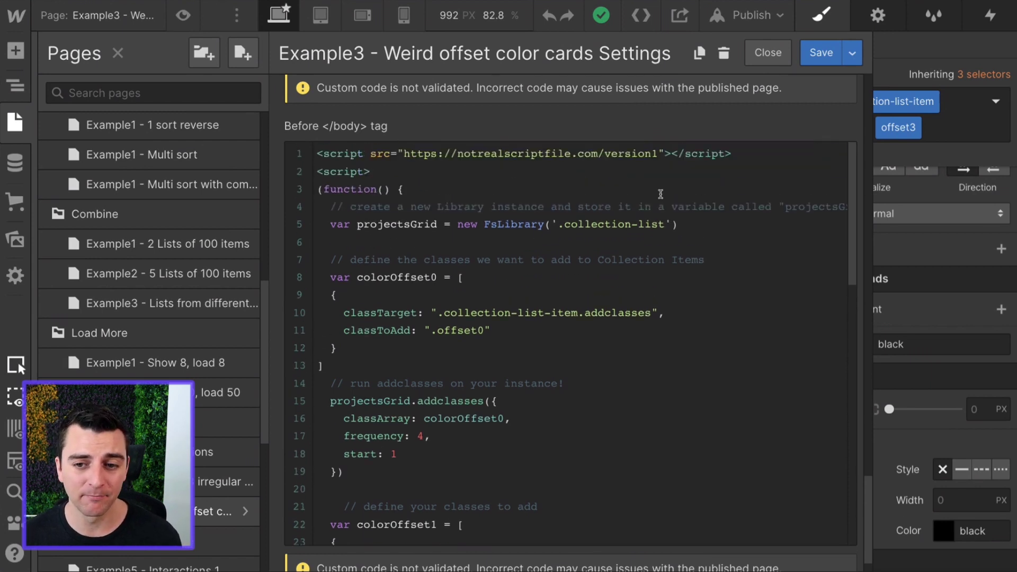
Step: Highlight the library script include and the new FsLibrary instance for projectsGrid
left_click_drag(740, 157, 307, 157)
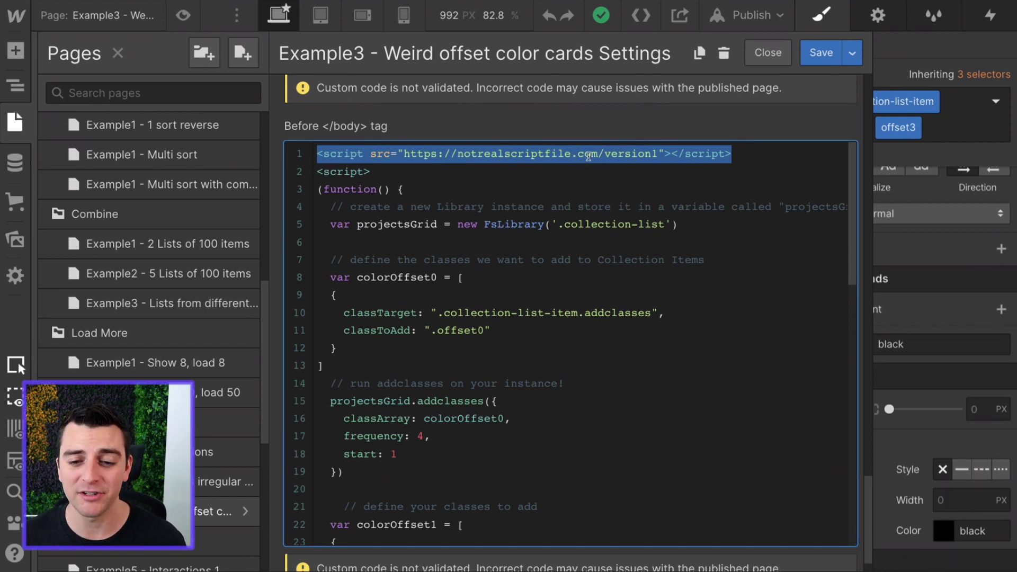
left_click_drag(458, 226, 672, 226)
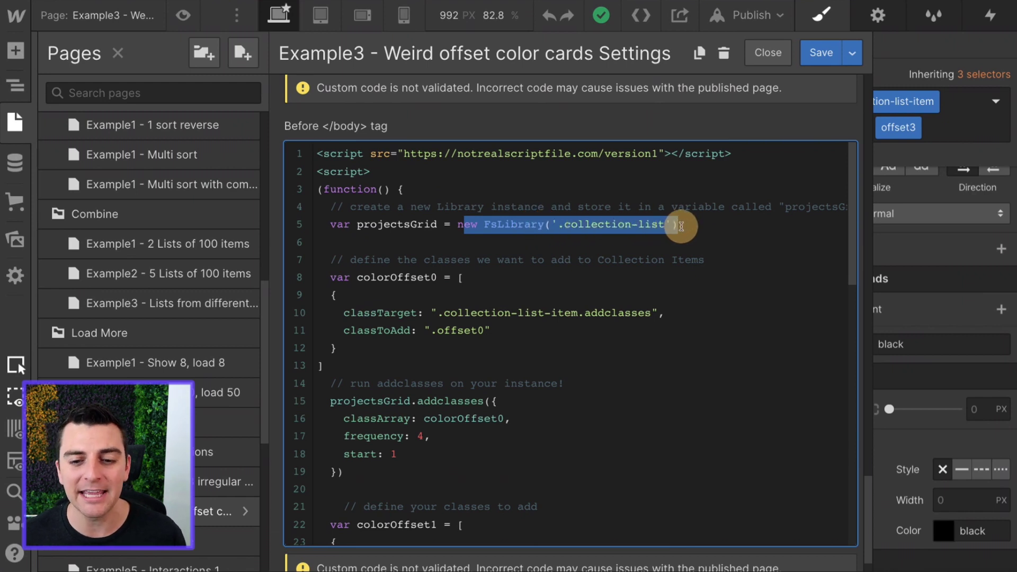
left_click_drag(672, 226, 680, 227)
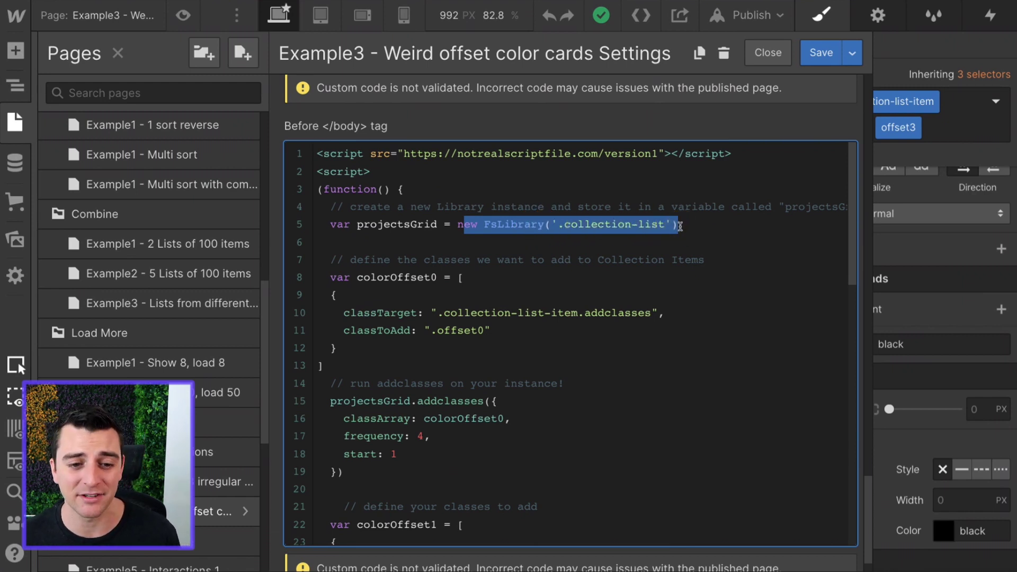
left_click_drag(356, 225, 440, 227)
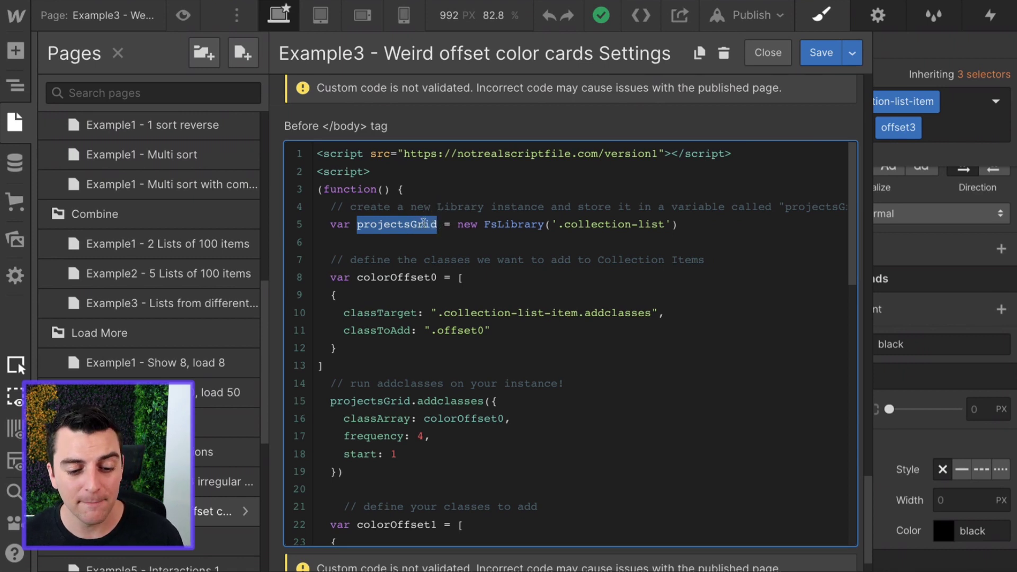
scroll(427, 224, "down", 2)
scroll(427, 224, "down", 3)
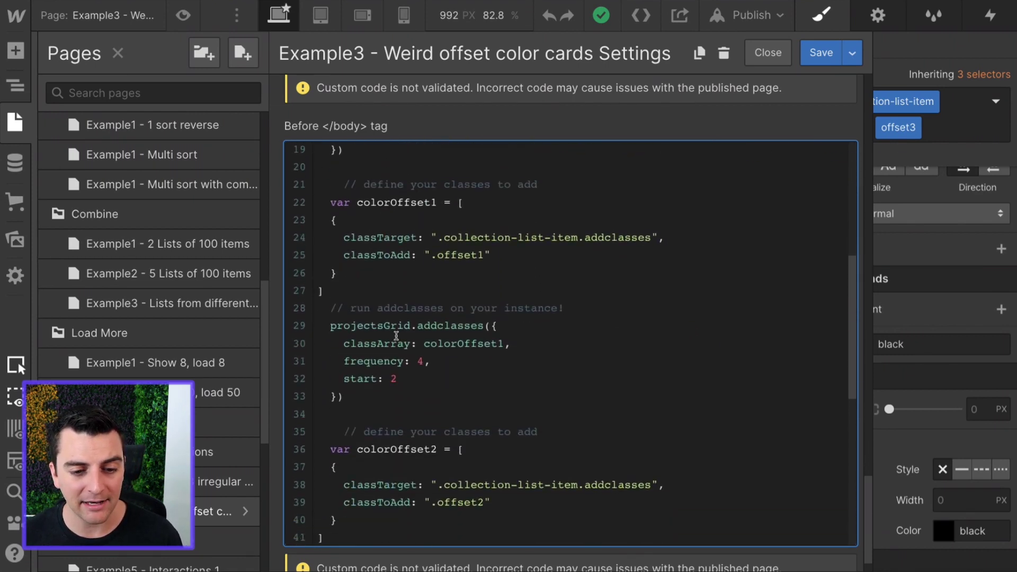
left_click_drag(329, 327, 411, 325)
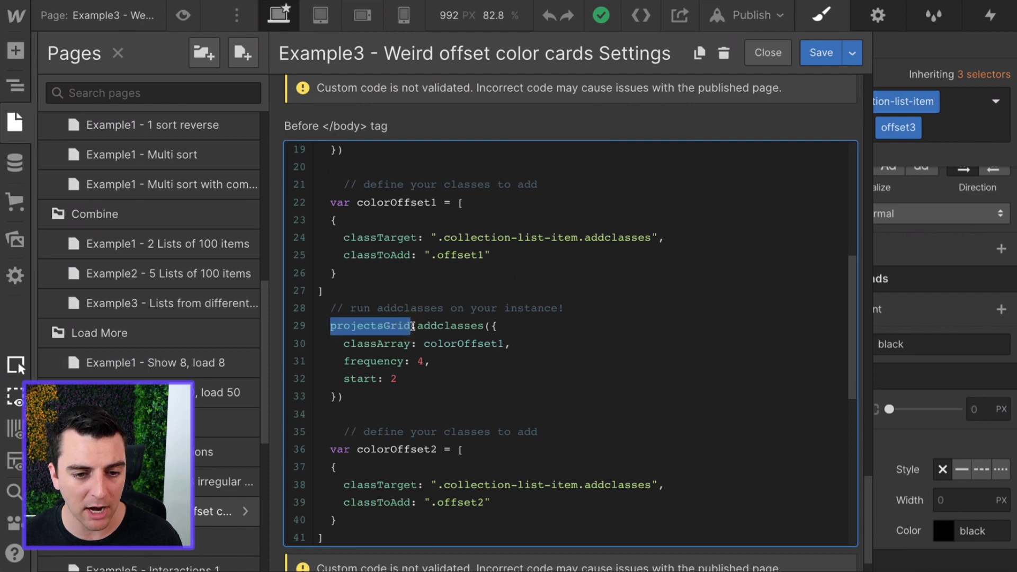
scroll(412, 326, "up", 3)
scroll(350, 261, "down", 3)
scroll(358, 318, "down", 3)
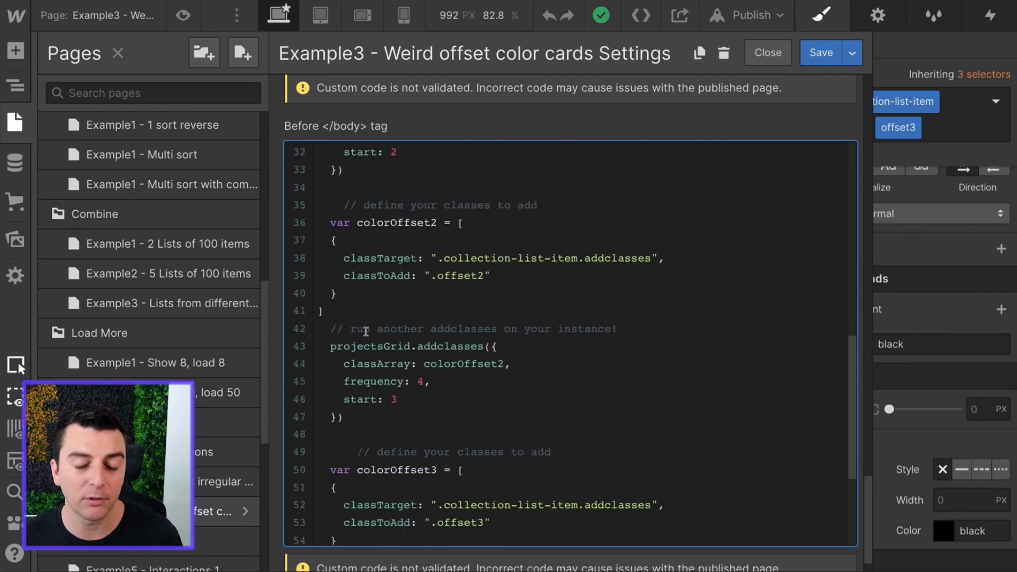
scroll(366, 338, "up", 5)
scroll(365, 337, "up", 1)
scroll(365, 337, "up", 3)
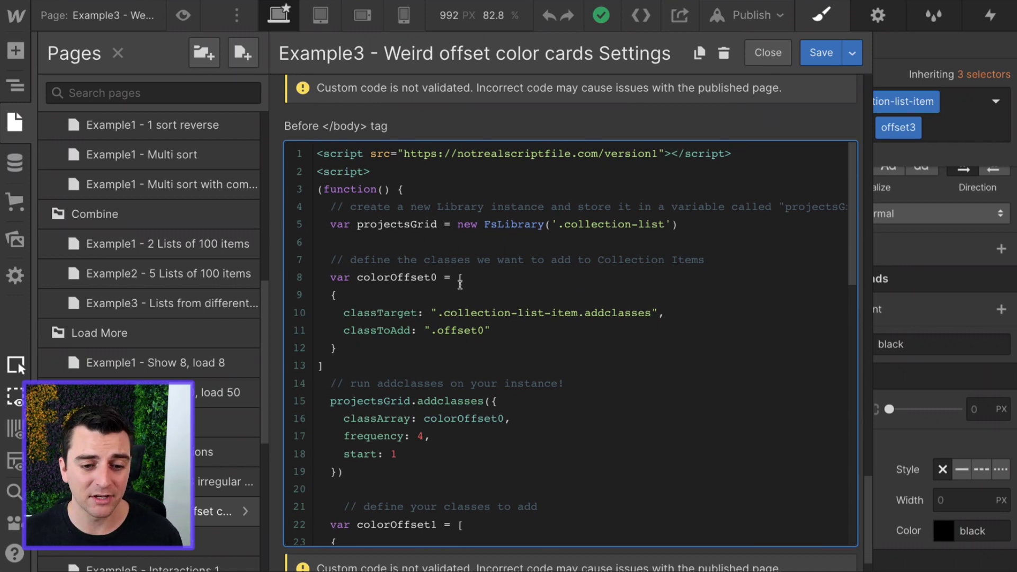
left_click_drag(356, 277, 437, 278)
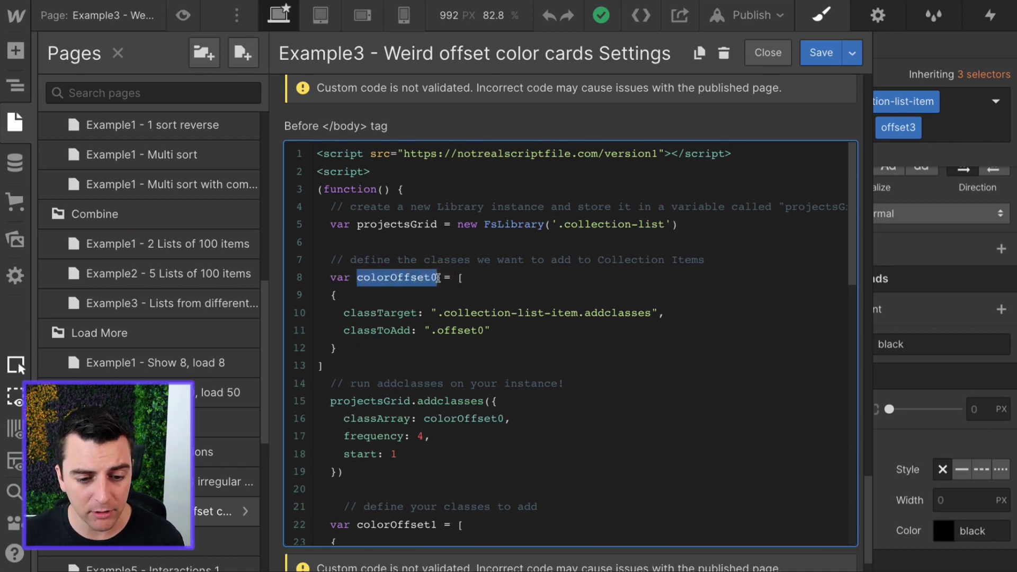
scroll(358, 341, "down", 3)
left_click_drag(357, 337, 435, 337)
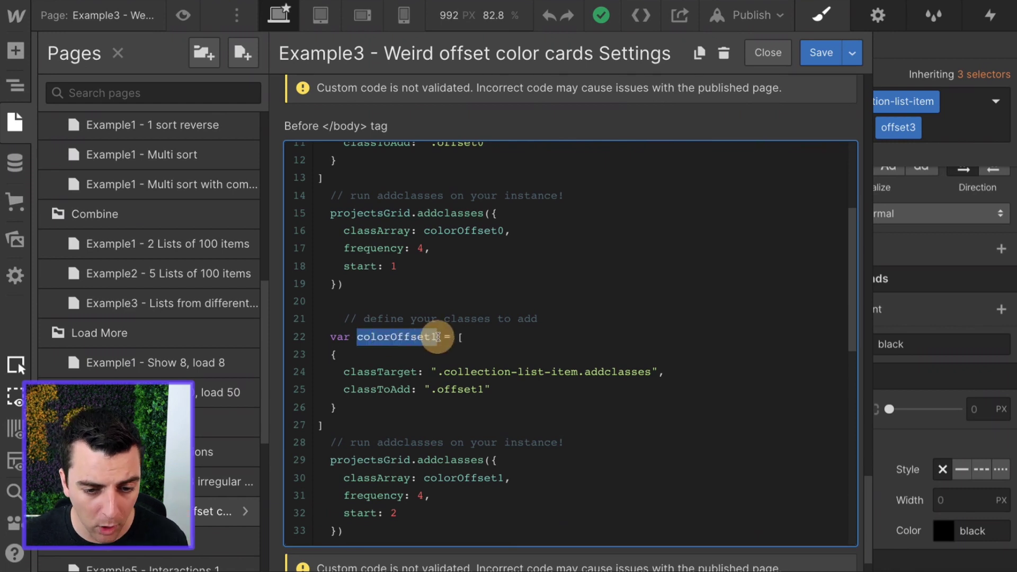
scroll(355, 272, "down", 5)
left_click_drag(355, 272, 437, 273)
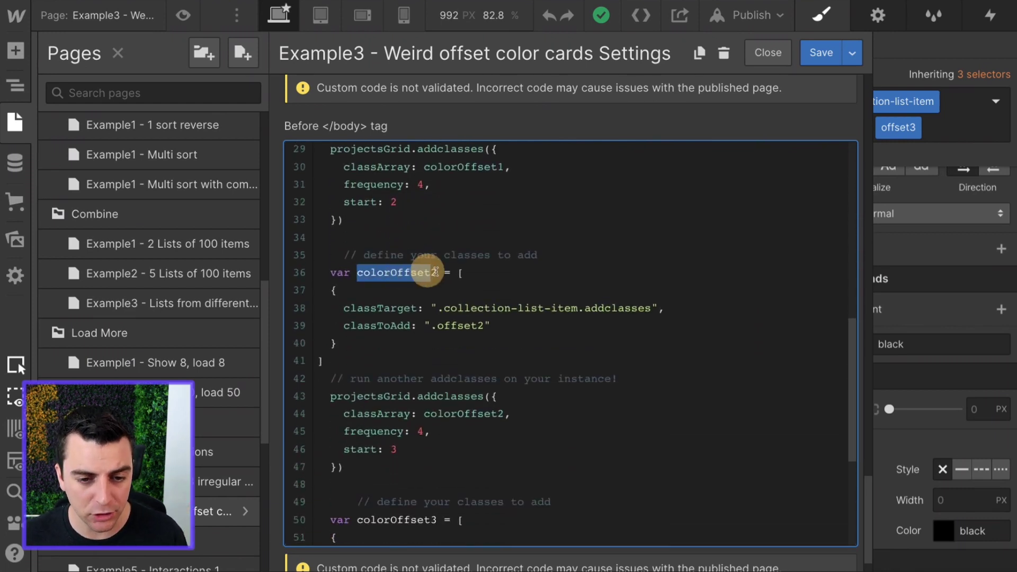
scroll(356, 333, "down", 3)
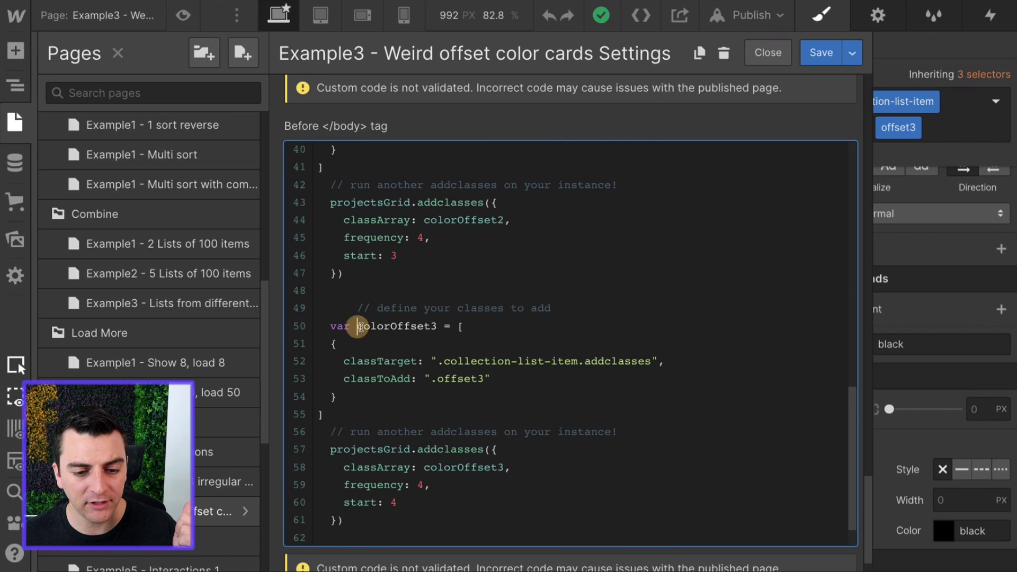
Step: Highlight the colorOffset3 array, the addclasses blocks and their start values 1 and 4
left_click_drag(358, 326, 442, 329)
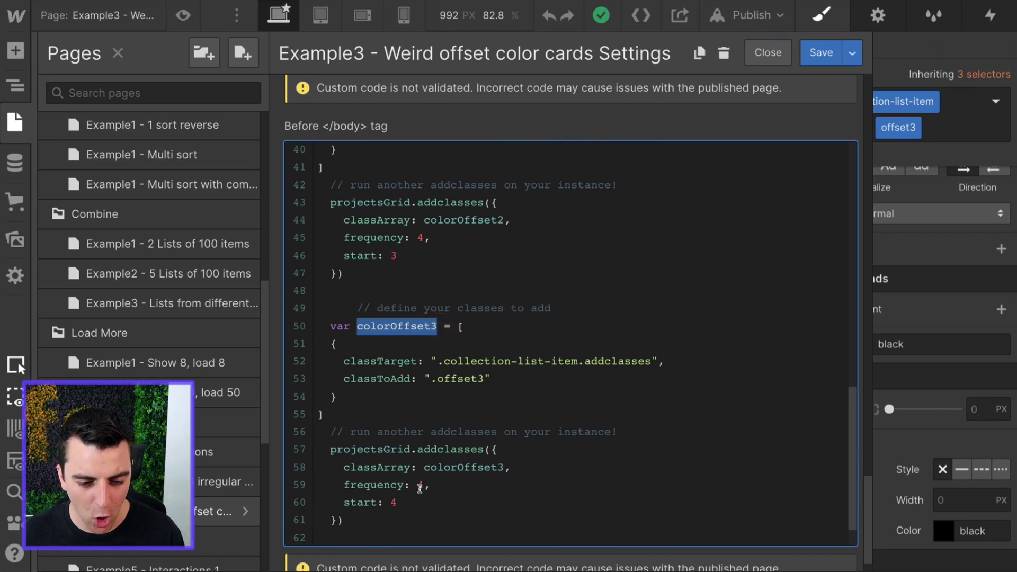
left_click_drag(376, 520, 324, 414)
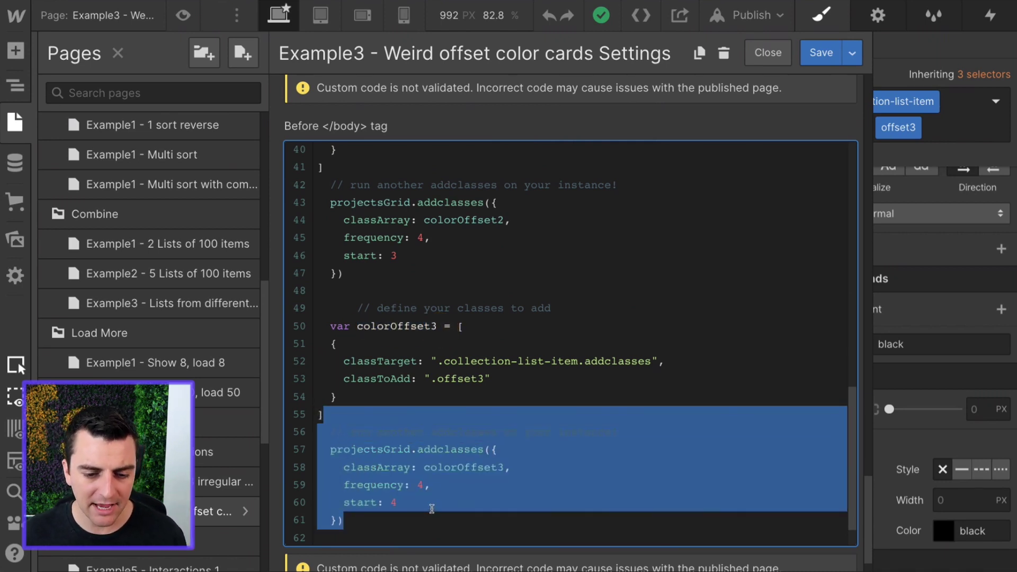
left_click_drag(366, 280, 295, 171)
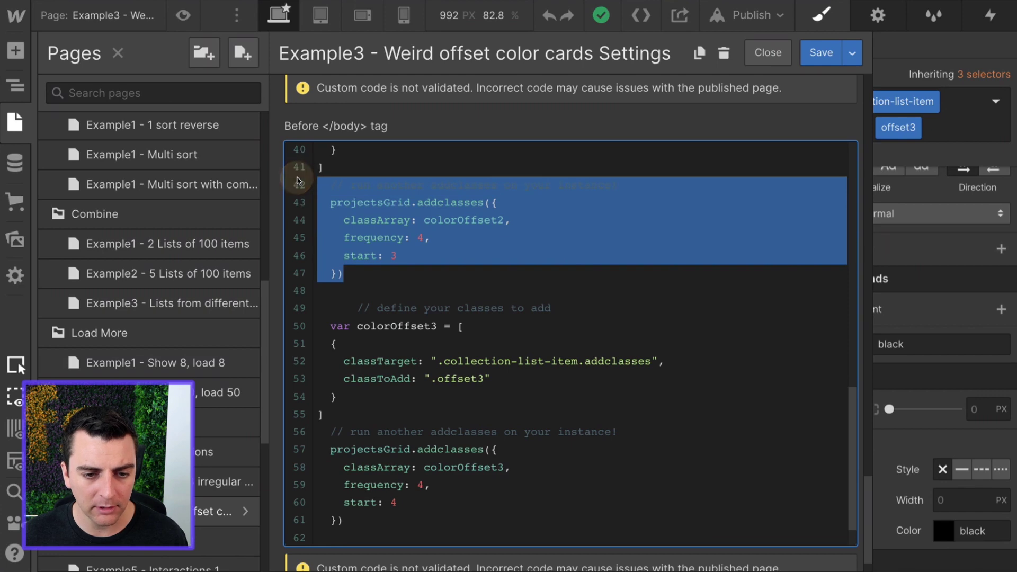
scroll(373, 334, "up", 5)
left_click(381, 403)
left_click_drag(360, 428, 291, 324)
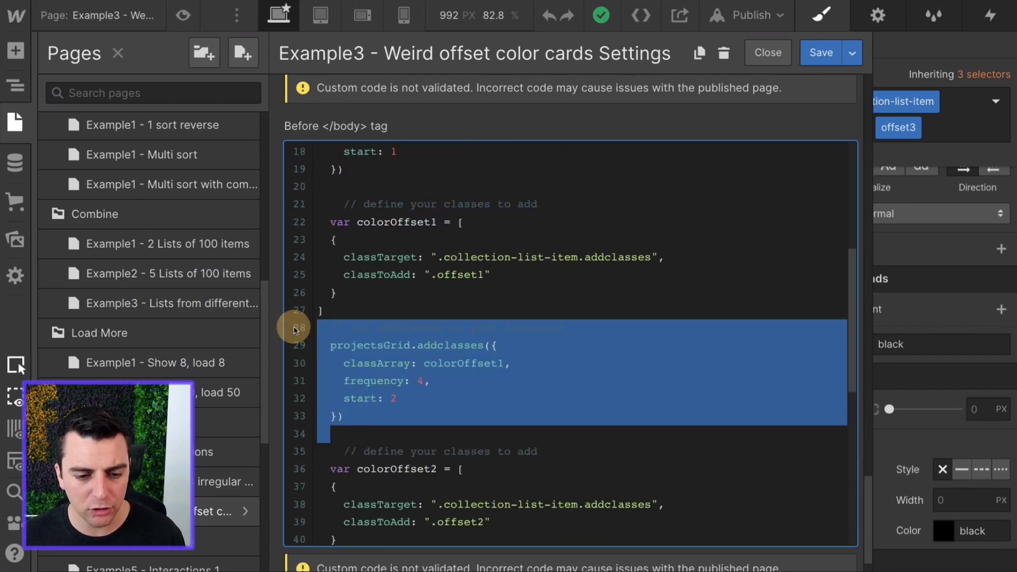
scroll(374, 358, "up", 5)
left_click_drag(343, 394, 290, 288)
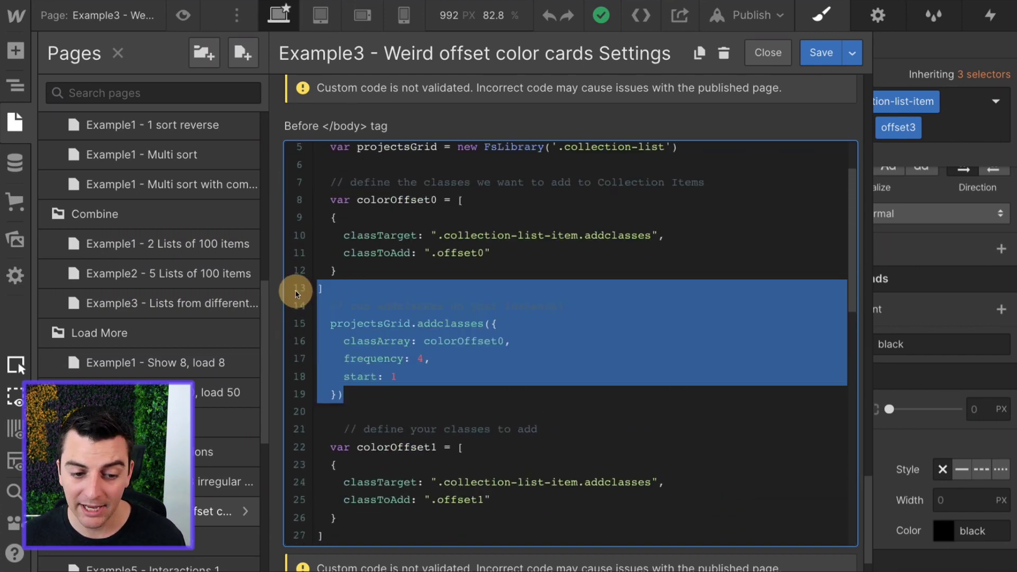
left_click(433, 358)
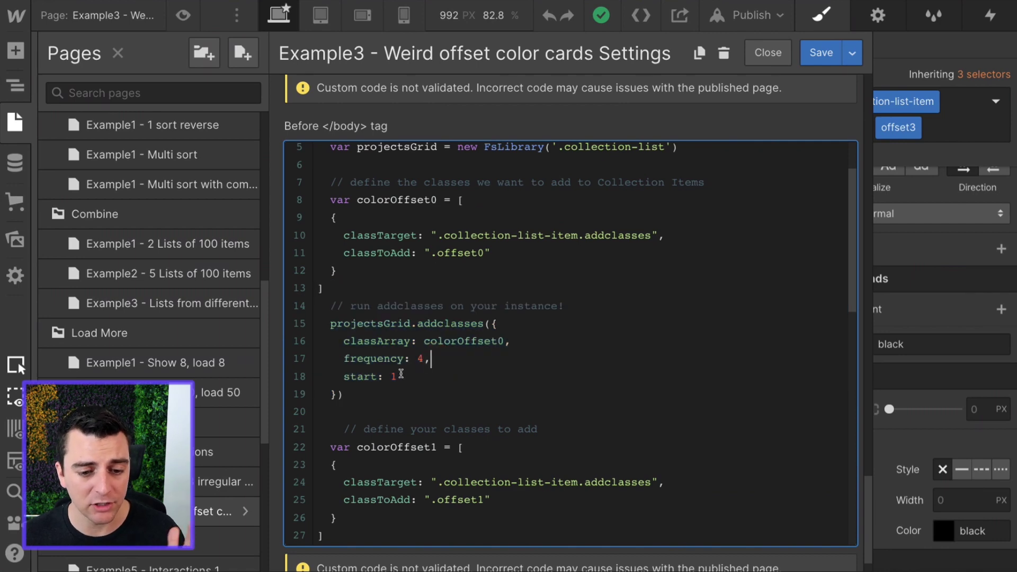
left_click_drag(401, 375, 345, 376)
scroll(346, 376, "down", 2)
scroll(430, 307, "down", 3)
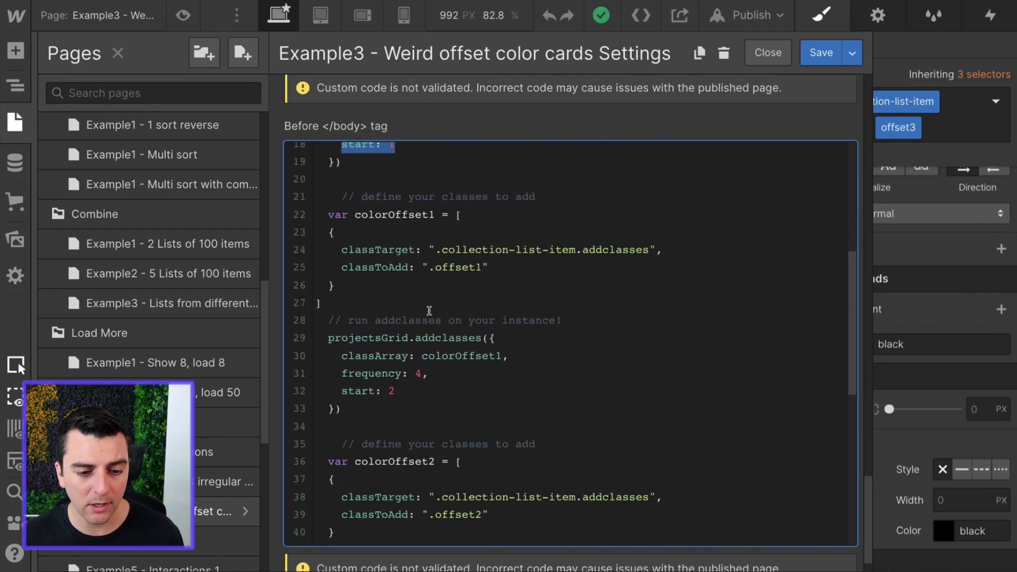
mouse_move(395, 391)
left_mouse_down()
mouse_move(341, 391)
mouse_move(330, 371)
left_mouse_up()
scroll(341, 389, "down", 4)
scroll(341, 389, "down", 1)
scroll(332, 370, "down", 3)
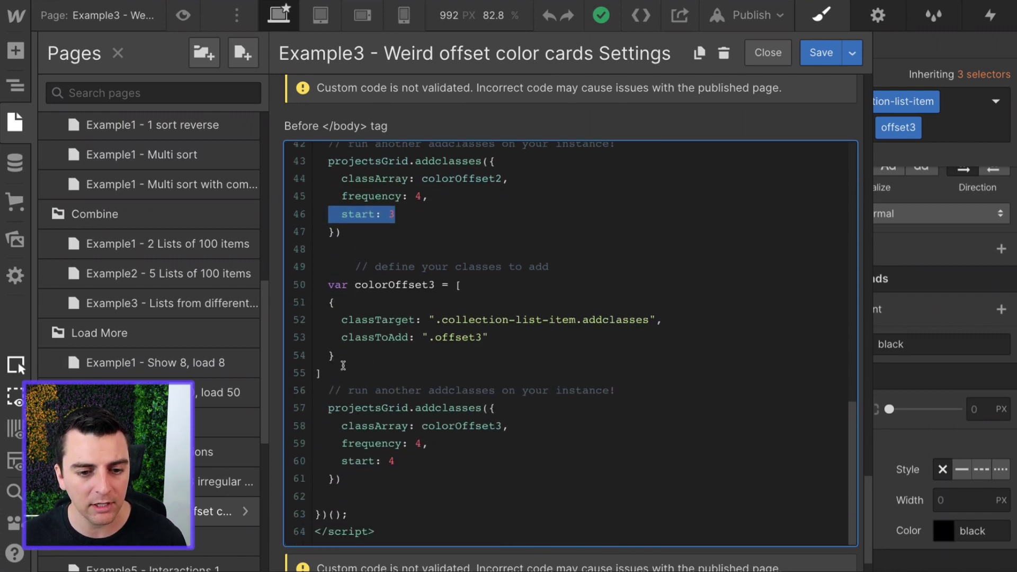
left_click_drag(418, 463, 285, 465)
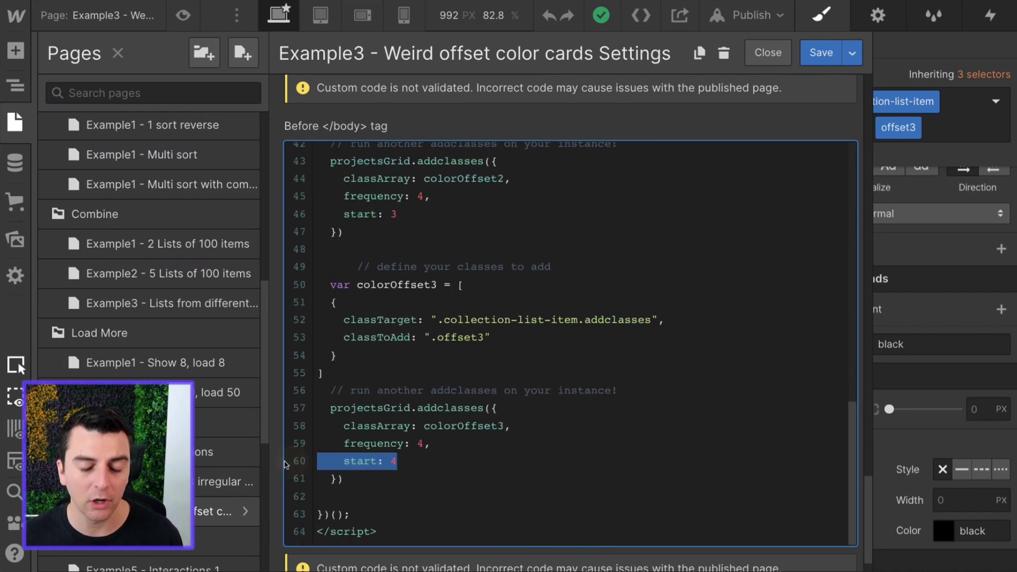
left_click(438, 460)
scroll(440, 461, "up", 10)
scroll(444, 462, "up", 1)
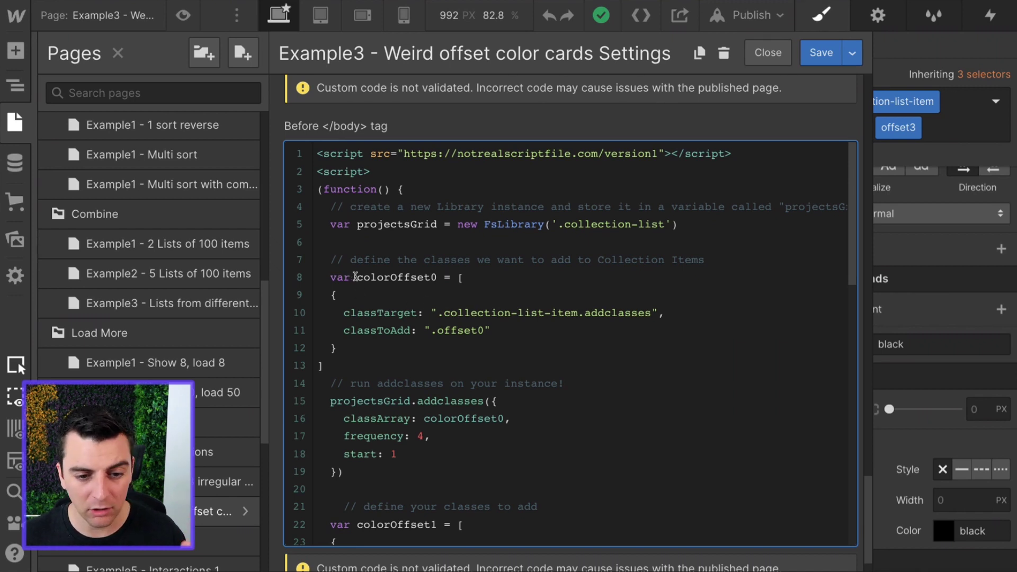
left_click_drag(344, 312, 687, 318)
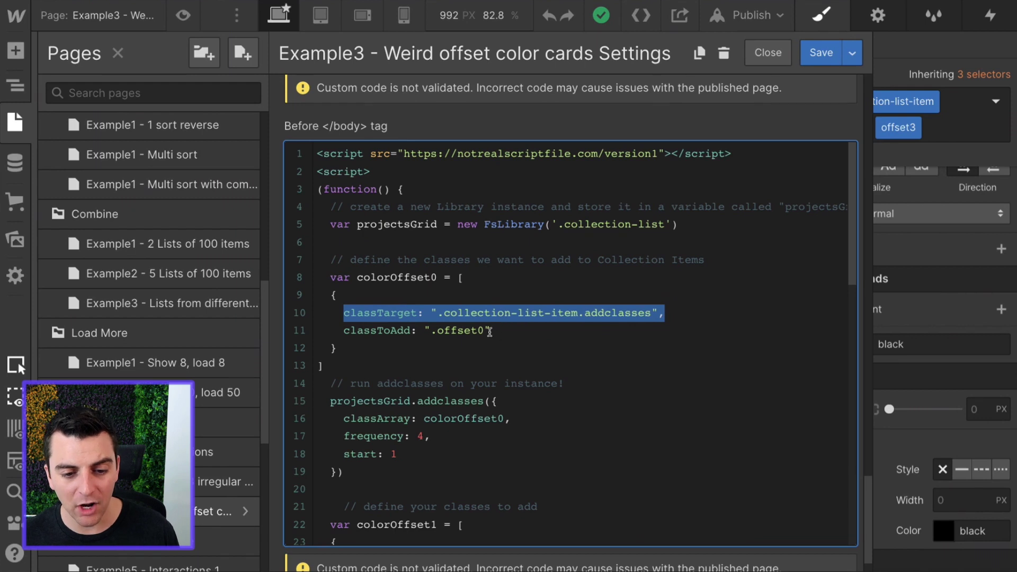
left_click_drag(484, 330, 429, 332)
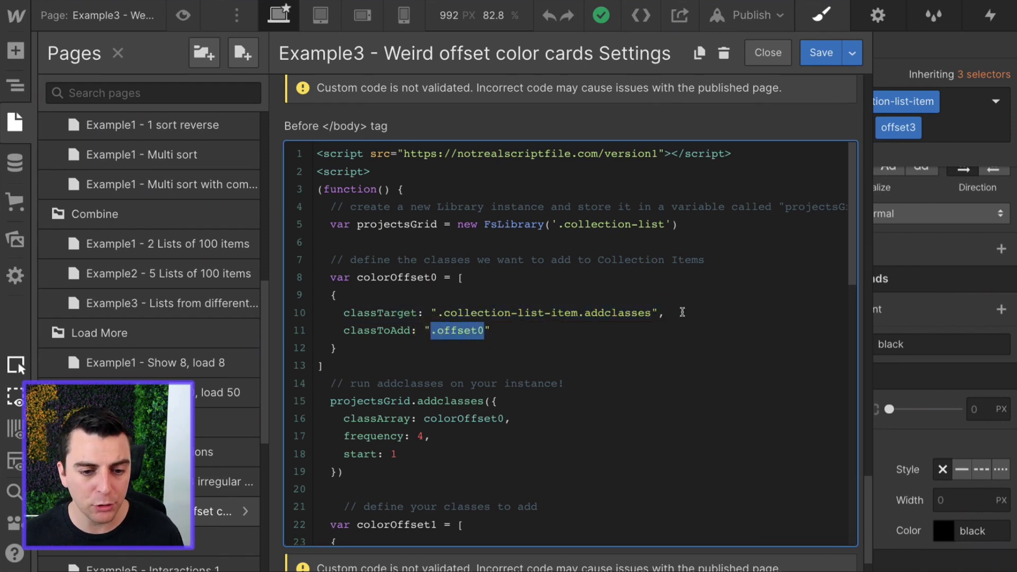
left_click_drag(663, 313, 320, 313)
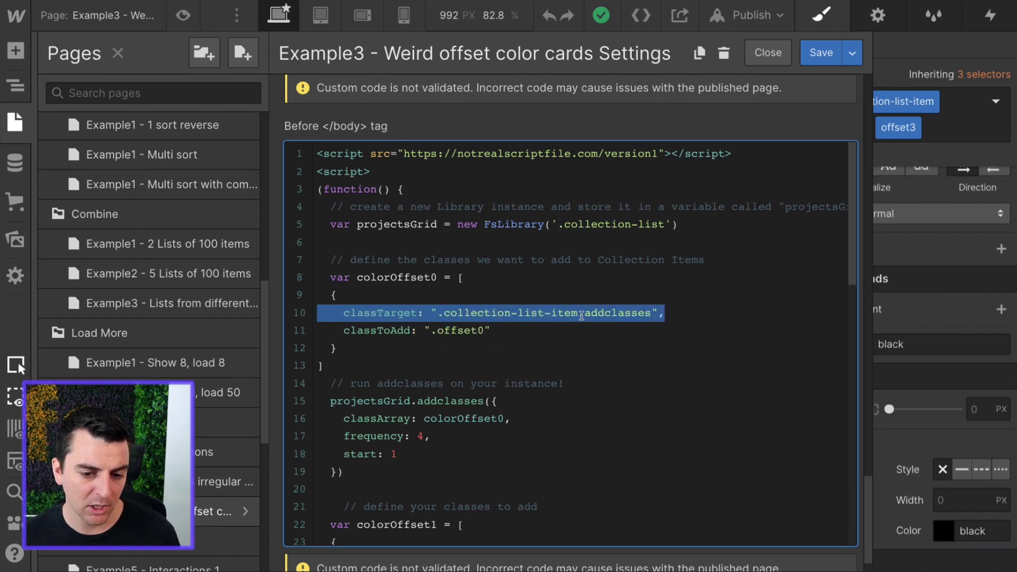
scroll(581, 315, "down", 1)
left_click_drag(507, 374, 423, 371)
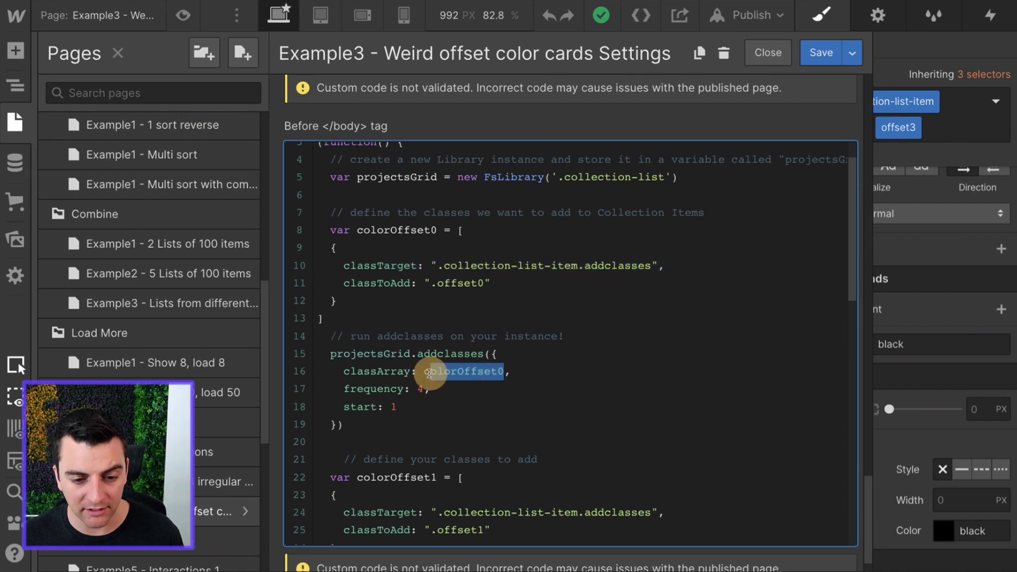
left_click_drag(441, 230, 356, 231)
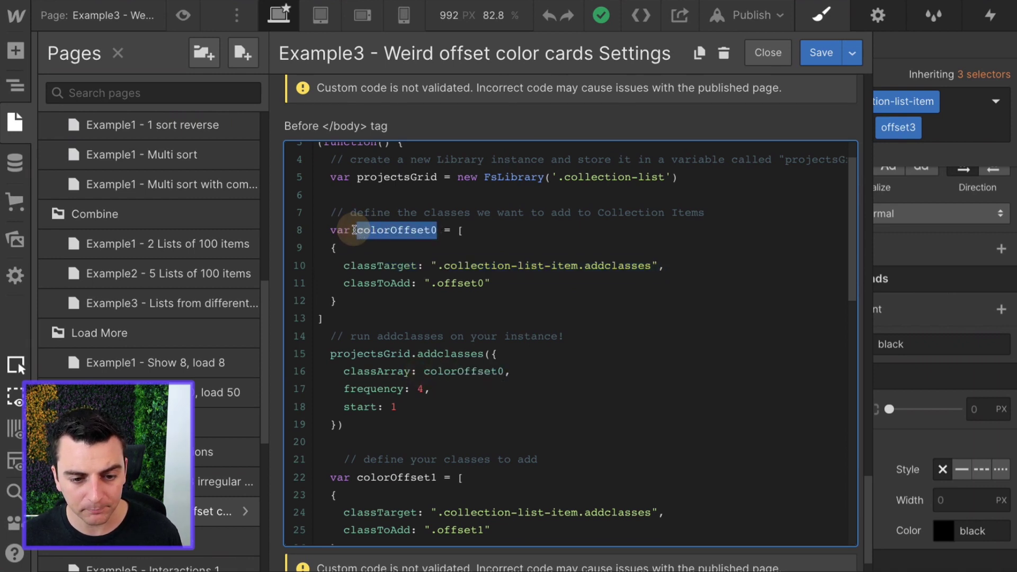
left_click(329, 353)
left_click_drag(330, 354, 497, 353)
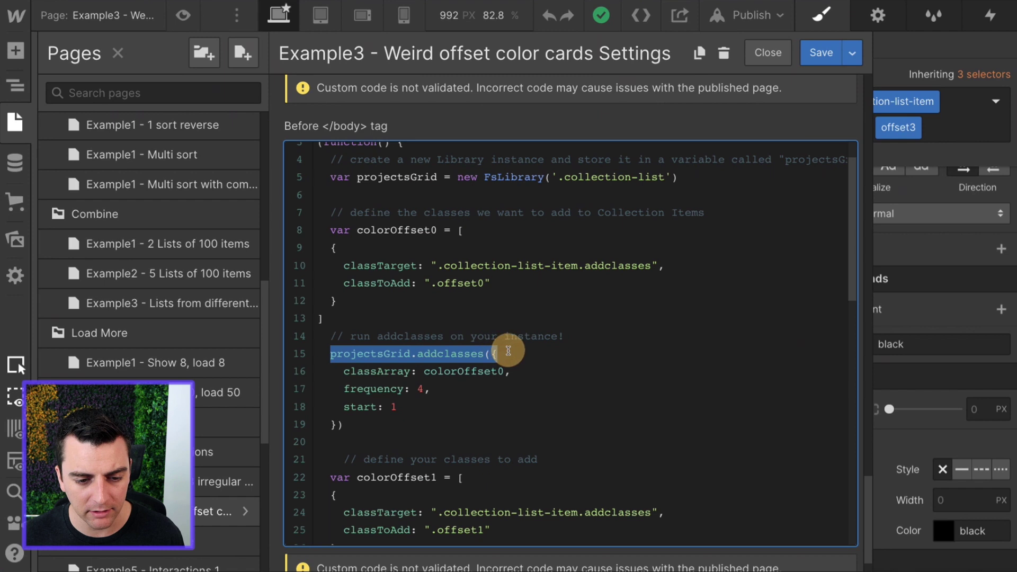
left_click_drag(343, 389, 452, 390)
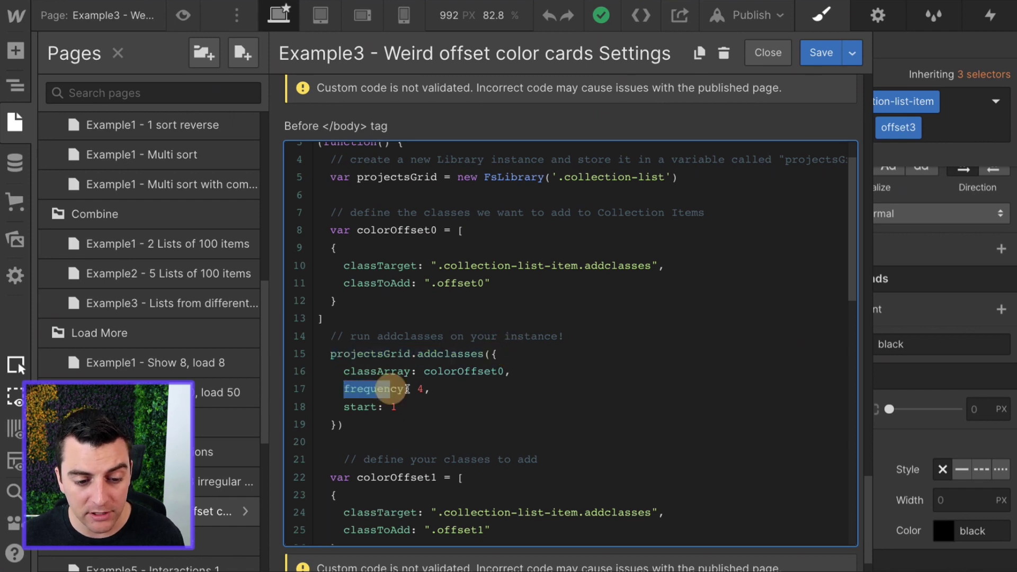
left_click_drag(343, 407, 421, 412)
left_click(421, 412)
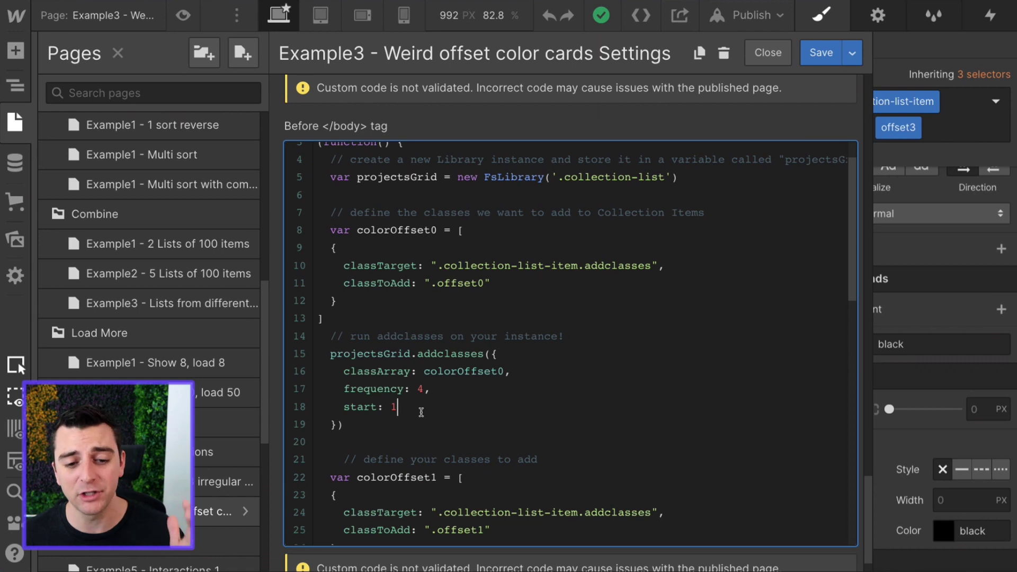
left_click_drag(484, 282, 430, 283)
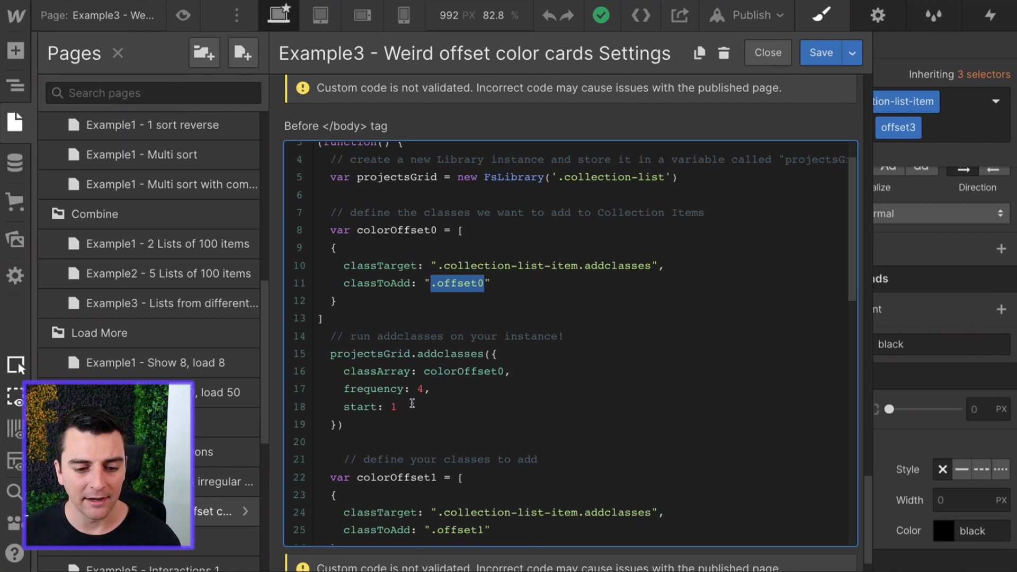
left_click_drag(398, 407, 343, 407)
left_click_drag(441, 388, 343, 389)
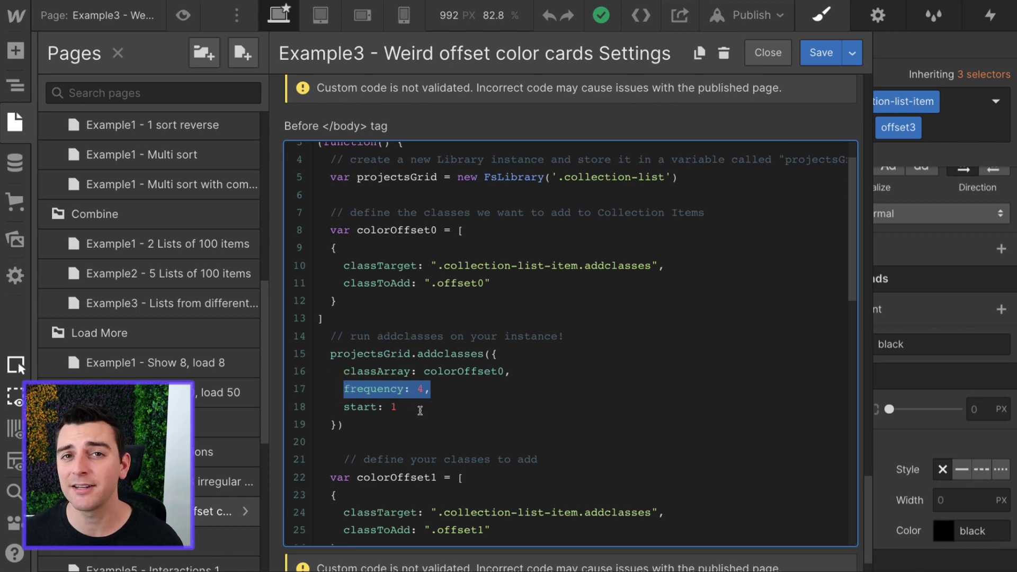
scroll(419, 410, "down", 2)
scroll(327, 336, "down", 2)
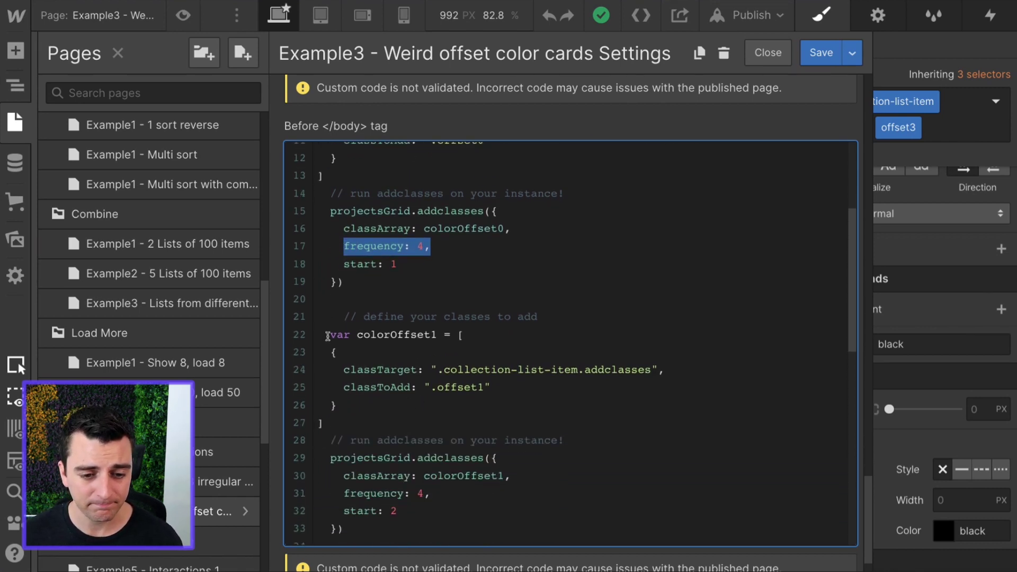
left_click_drag(323, 338, 463, 335)
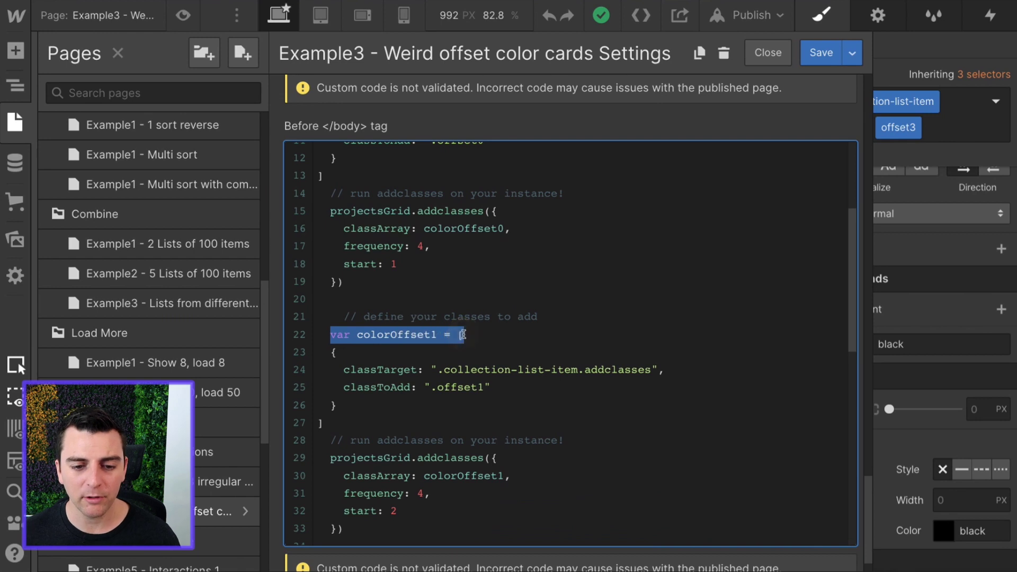
left_click_drag(438, 334, 356, 335)
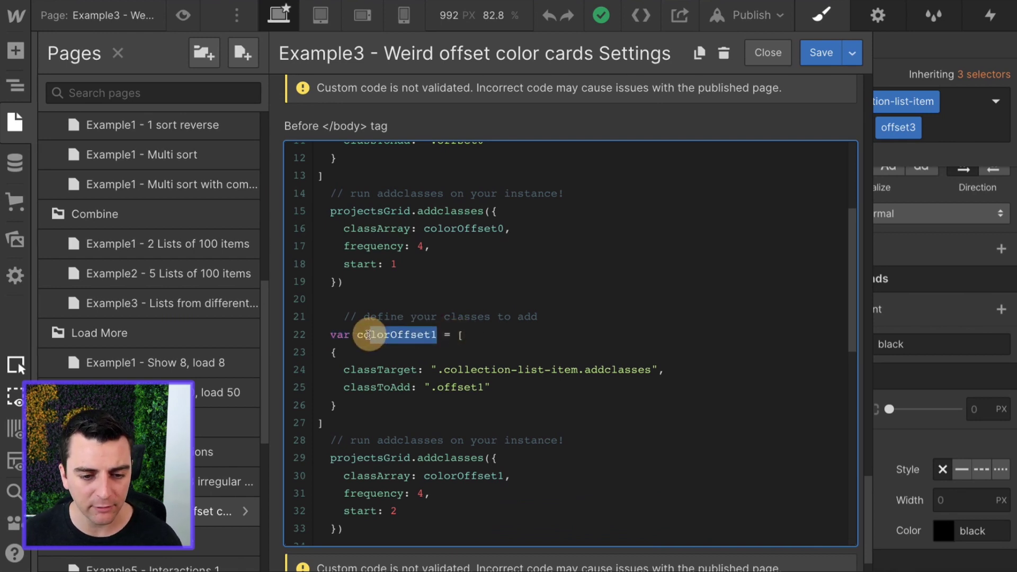
left_click_drag(504, 476, 425, 475)
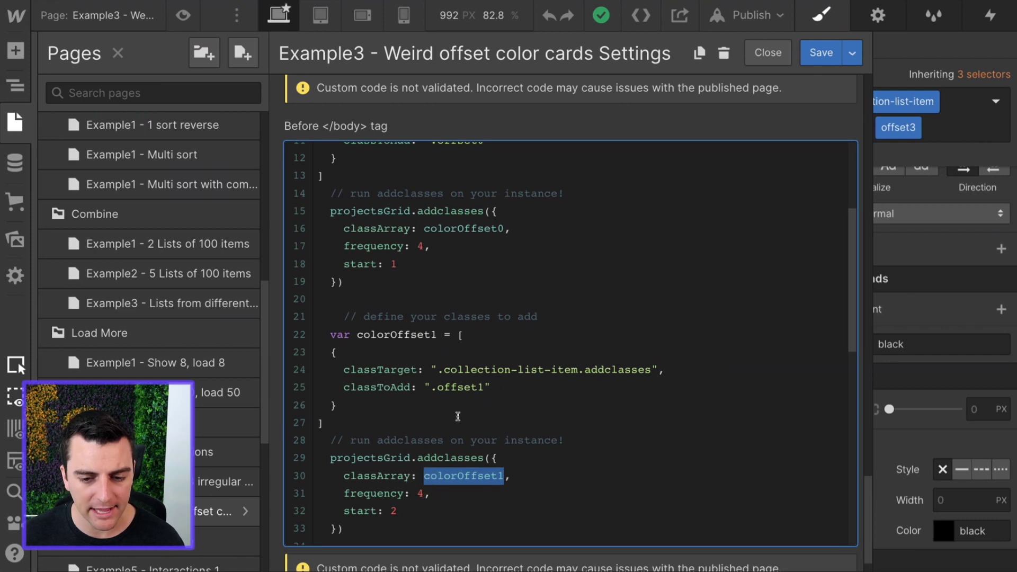
scroll(458, 416, "down", 2)
left_click_drag(686, 320, 345, 317)
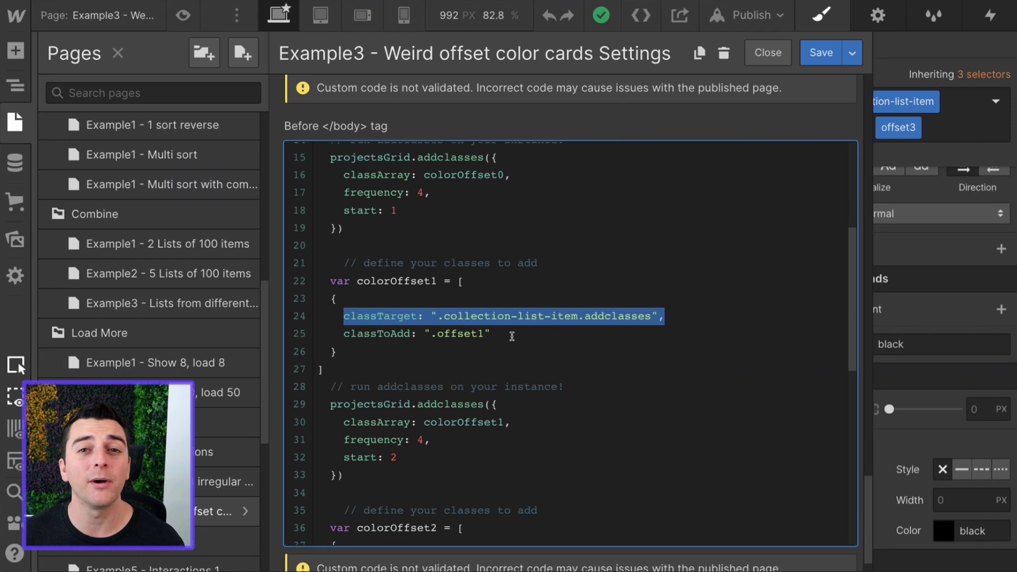
left_click_drag(511, 337, 333, 335)
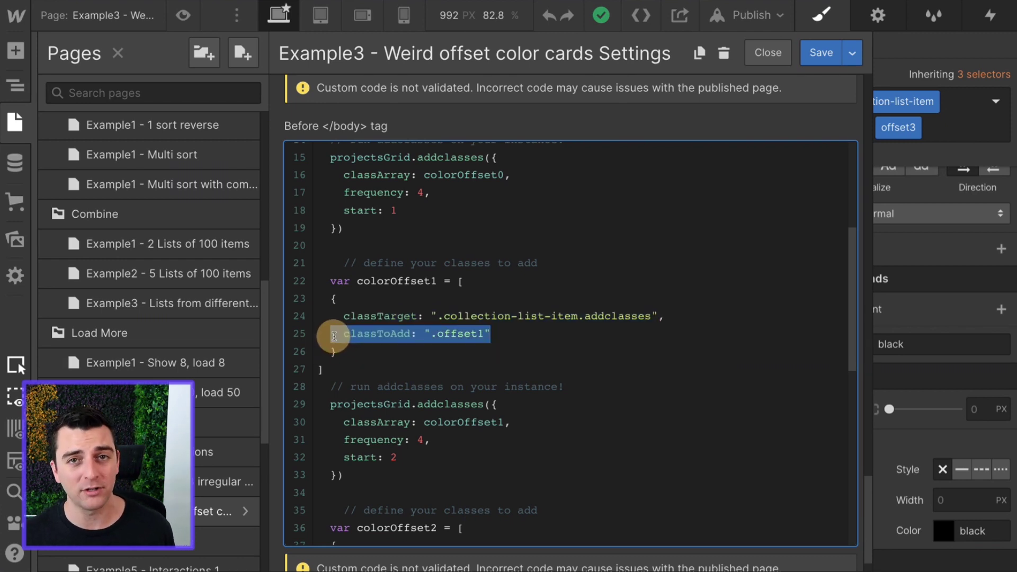
scroll(349, 342, "down", 2)
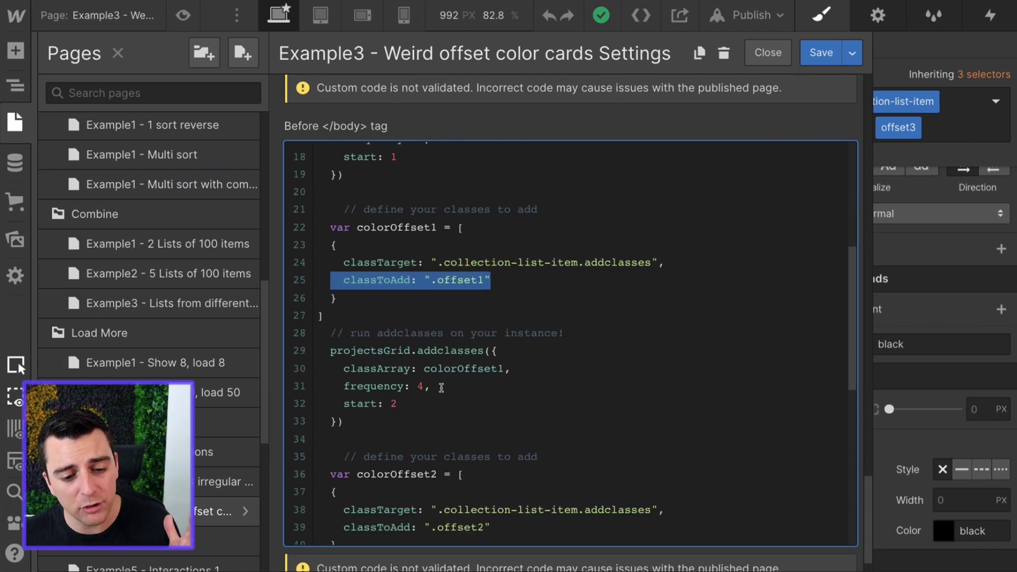
left_click(418, 402)
left_click_drag(418, 402, 342, 406)
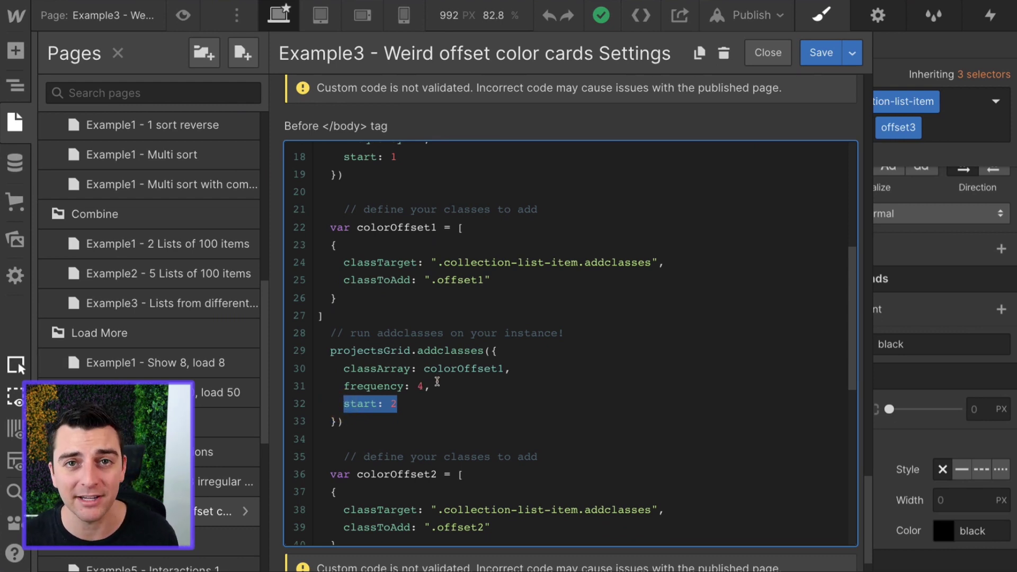
left_click_drag(503, 369, 426, 369)
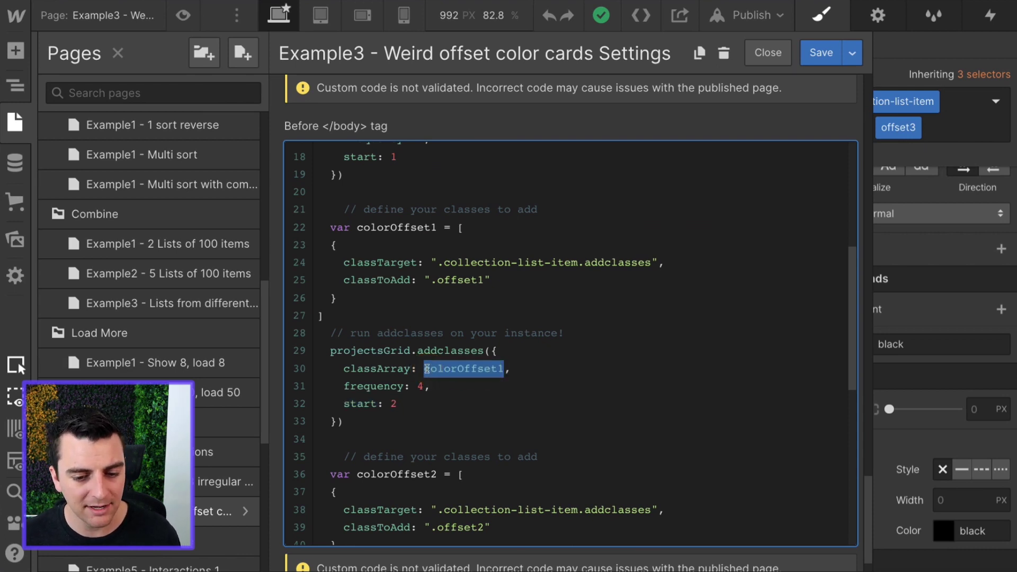
scroll(426, 368, "down", 2)
scroll(426, 369, "down", 1)
scroll(425, 368, "down", 1)
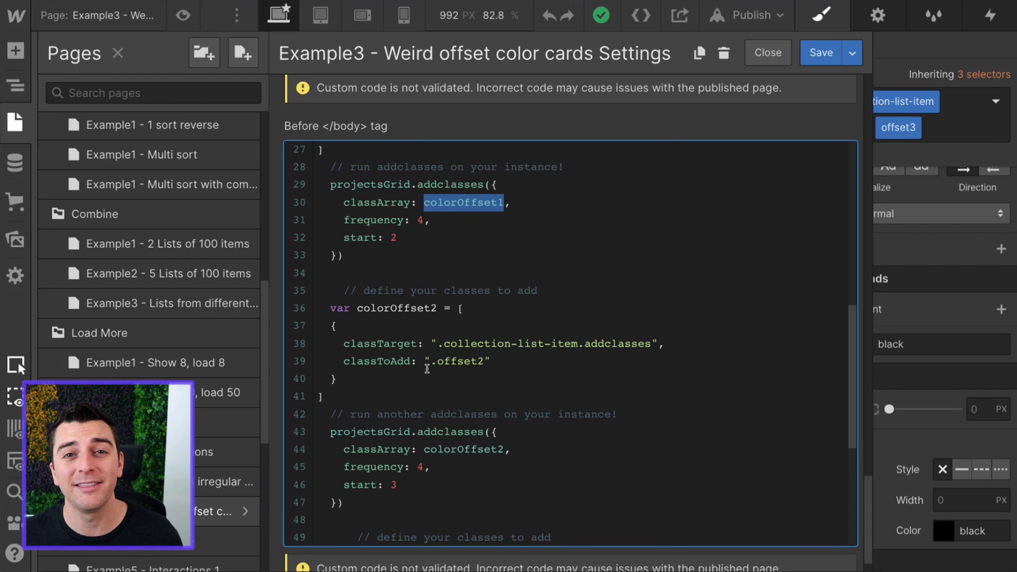
scroll(427, 369, "down", 1)
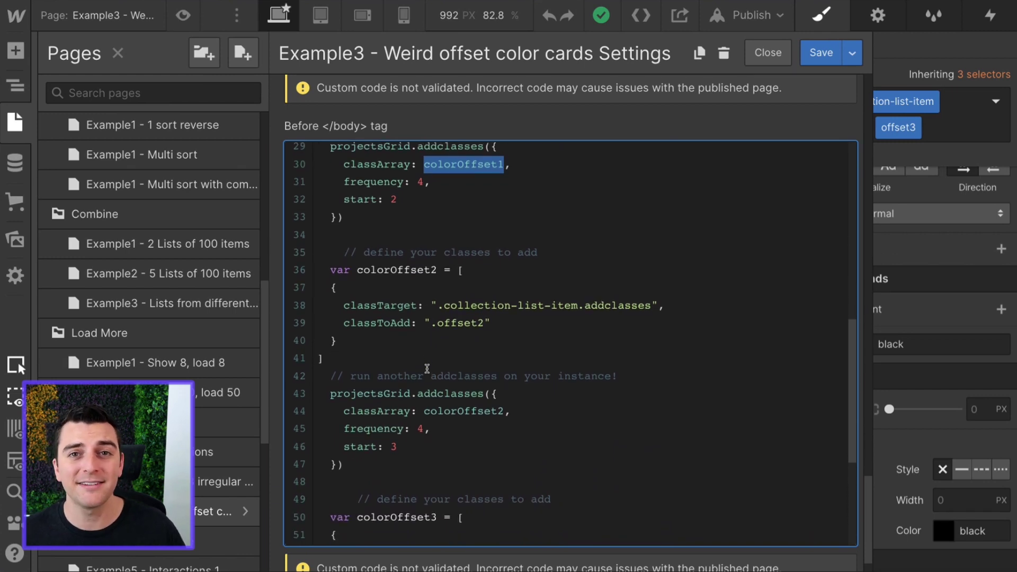
scroll(427, 369, "down", 1)
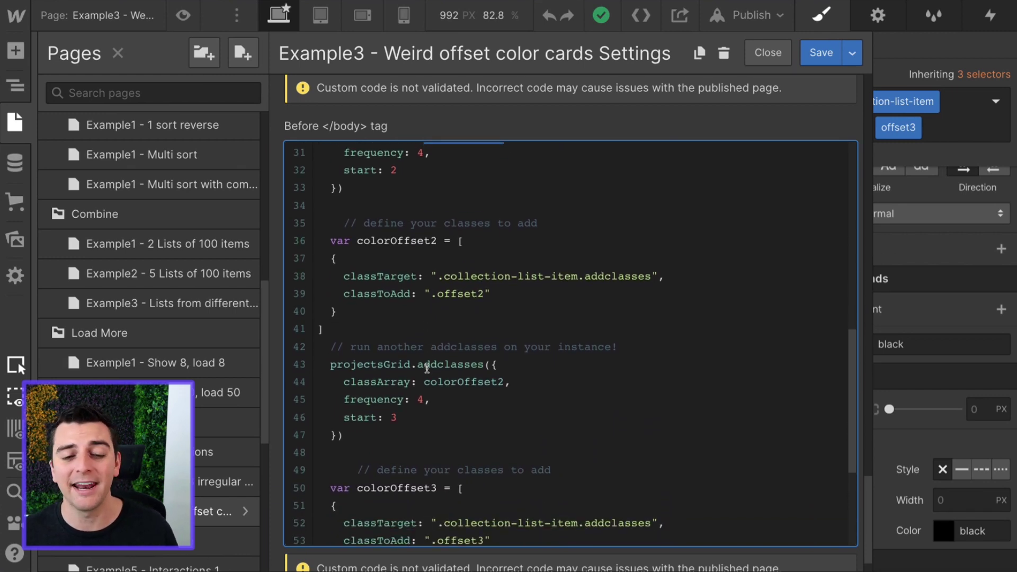
double_click(359, 237)
left_click_drag(505, 381, 422, 379)
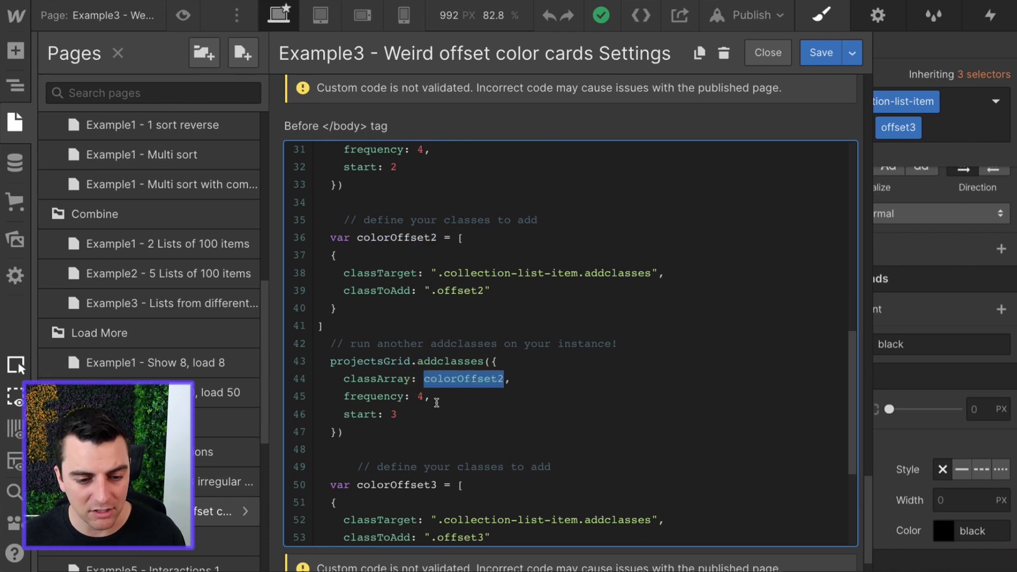
left_click_drag(435, 402, 336, 396)
left_click_drag(407, 415, 337, 414)
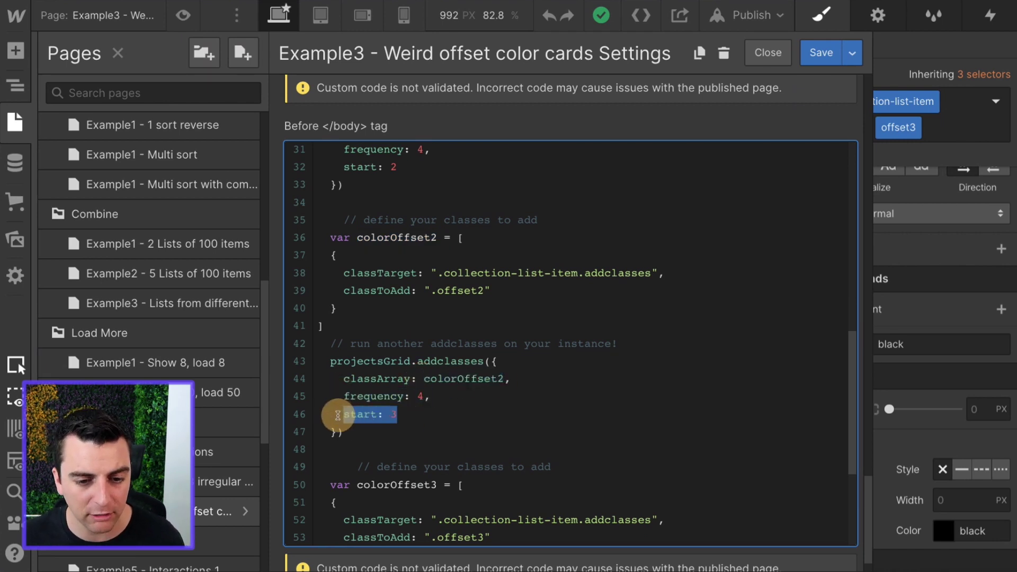
scroll(415, 366, "down", 2)
scroll(520, 287, "down", 5)
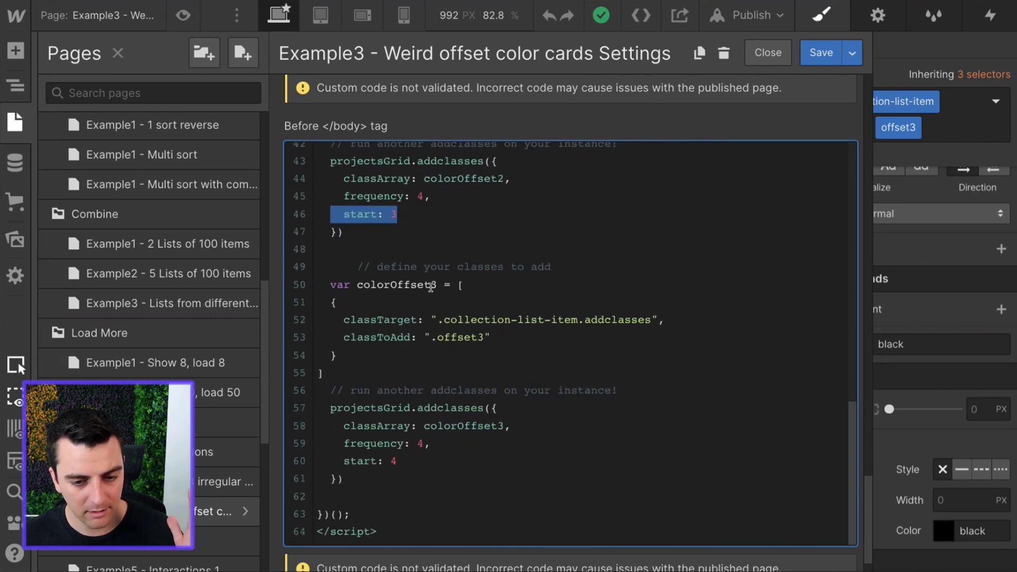
left_click_drag(693, 319, 290, 324)
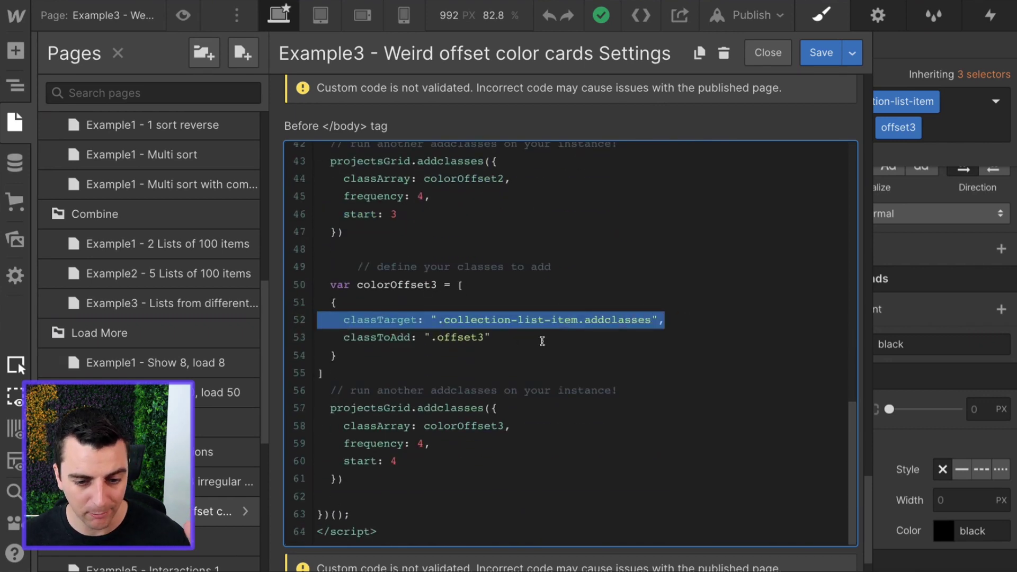
left_click_drag(542, 341, 292, 334)
left_click(505, 426)
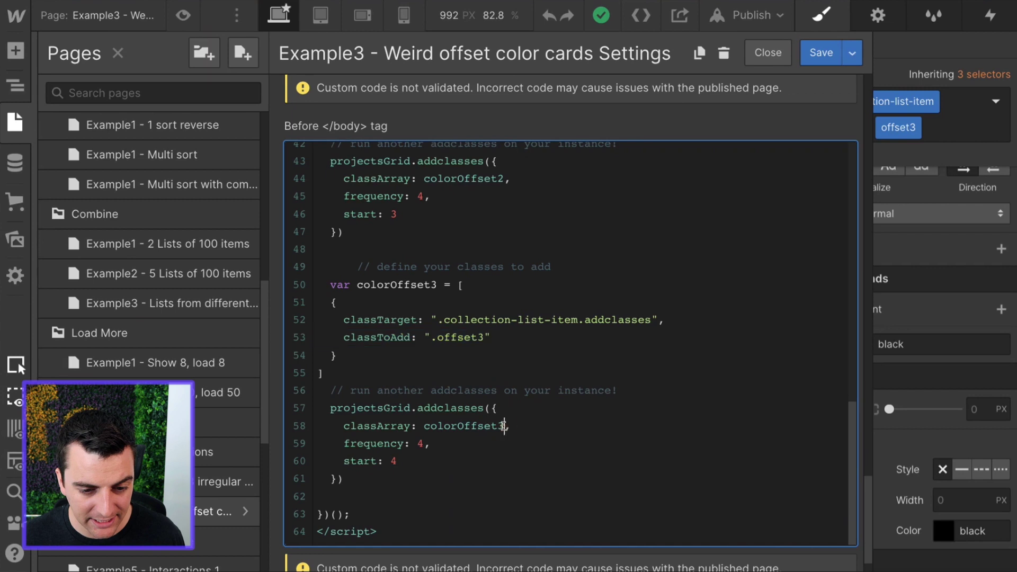
left_click_drag(504, 426, 422, 426)
left_click_drag(437, 286, 354, 284)
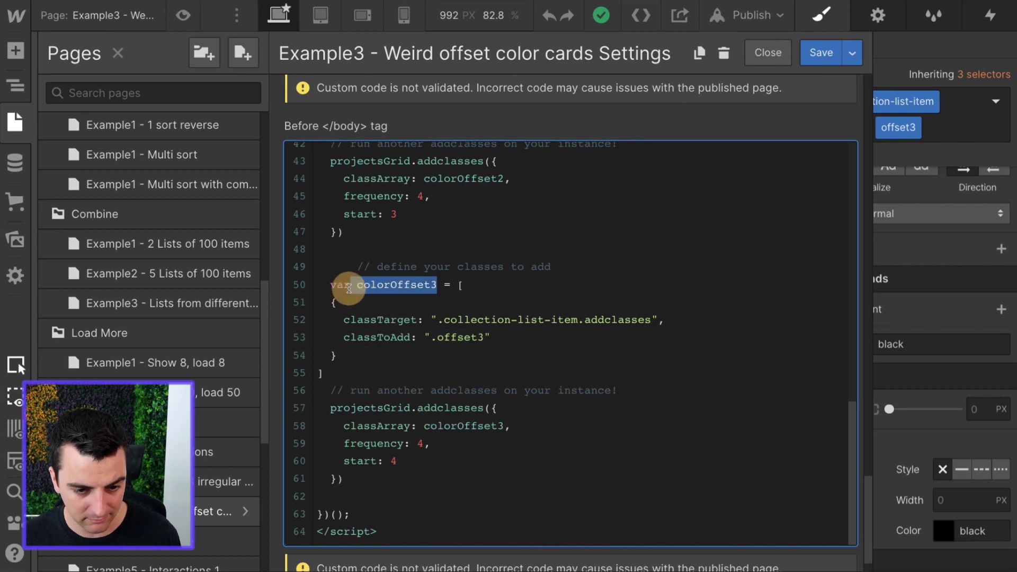
left_click_drag(430, 444, 287, 449)
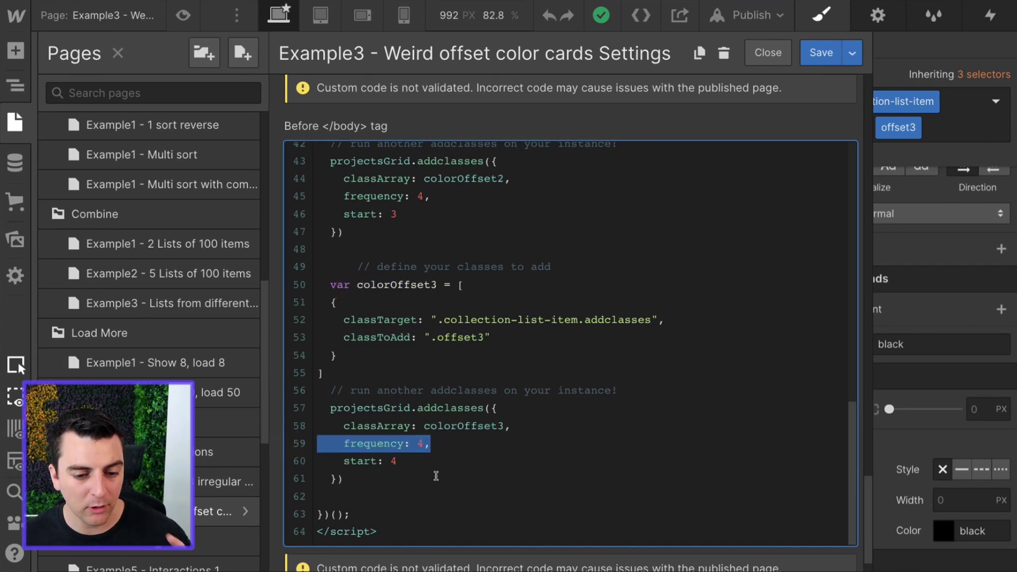
left_click_drag(397, 462, 318, 462)
left_click(467, 461)
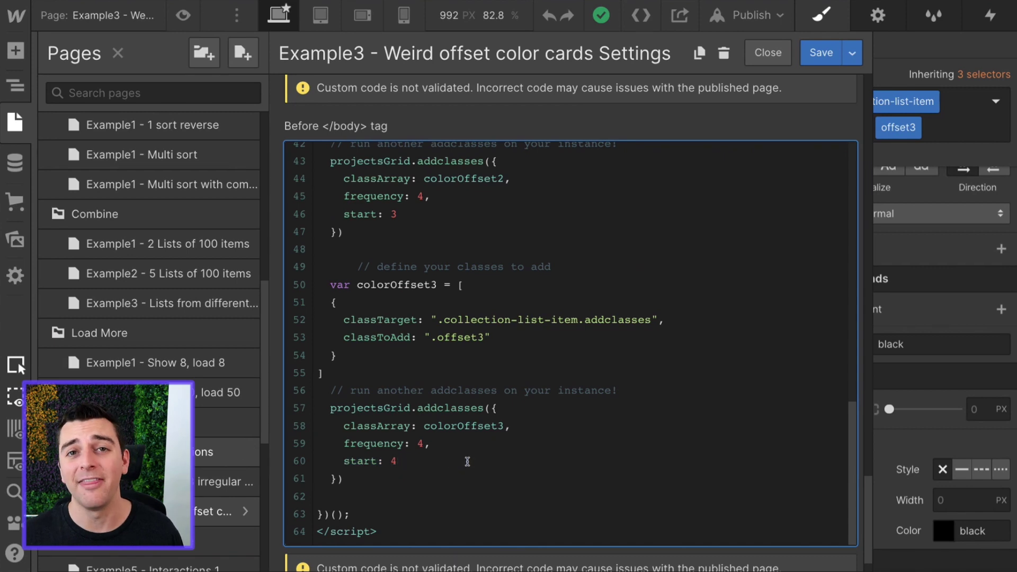